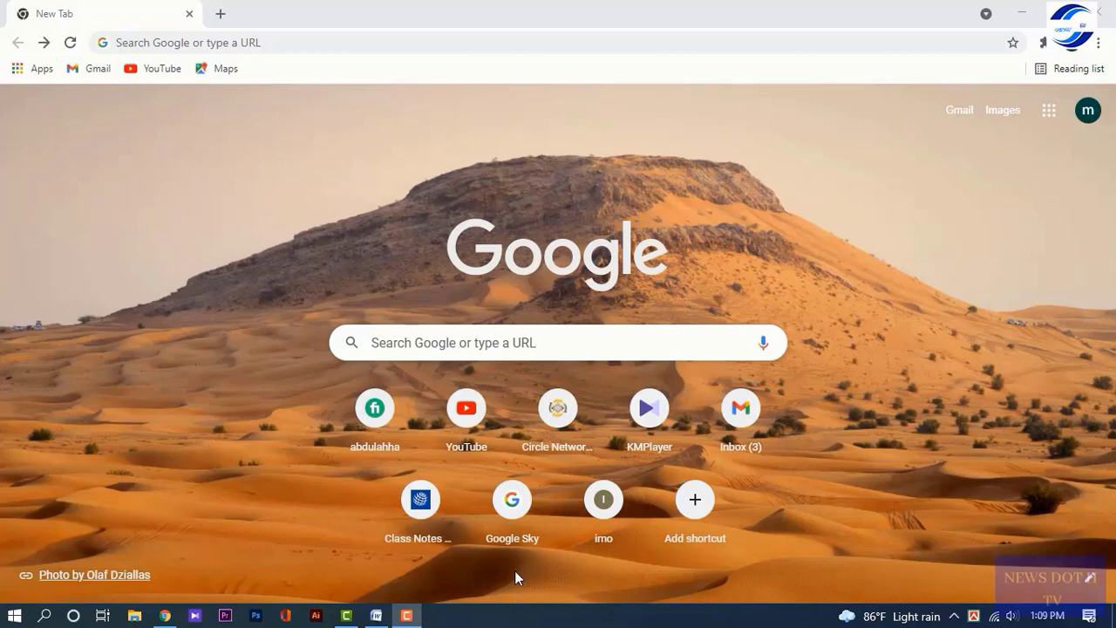
# Step: Search Google for "google drive"
pyautogui.click(427, 341)
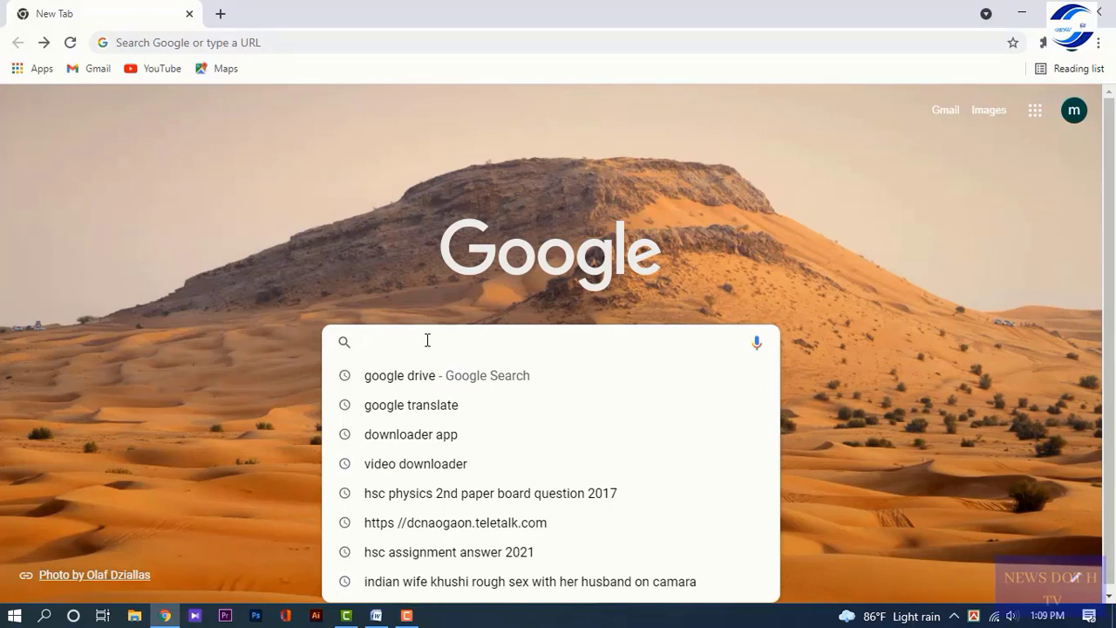
pyautogui.write('g')
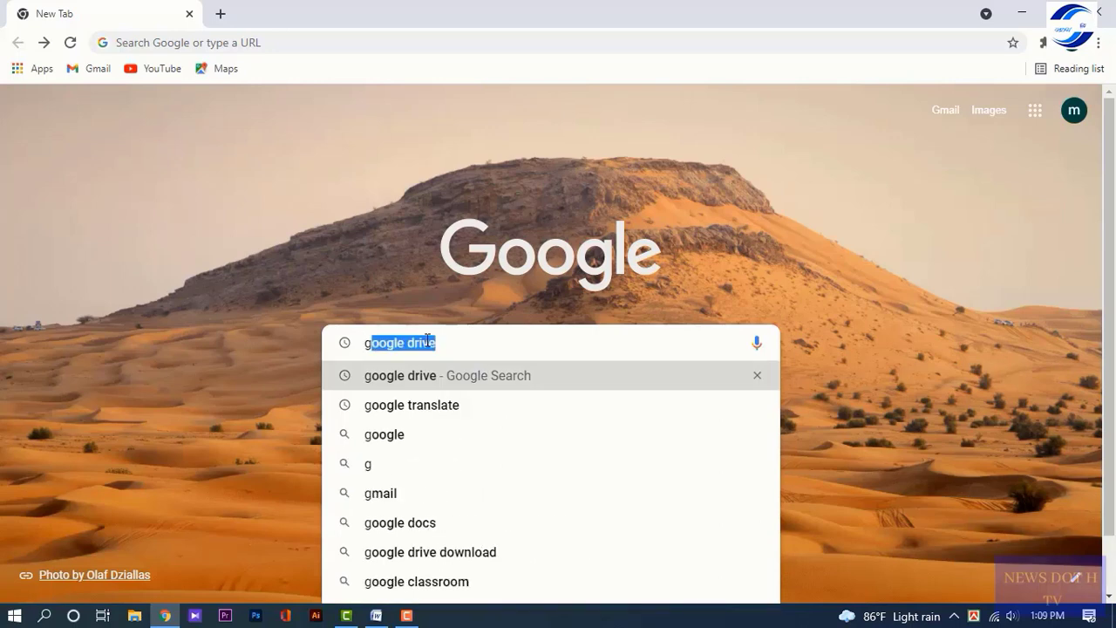
pyautogui.click(453, 345)
pyautogui.press('Return')
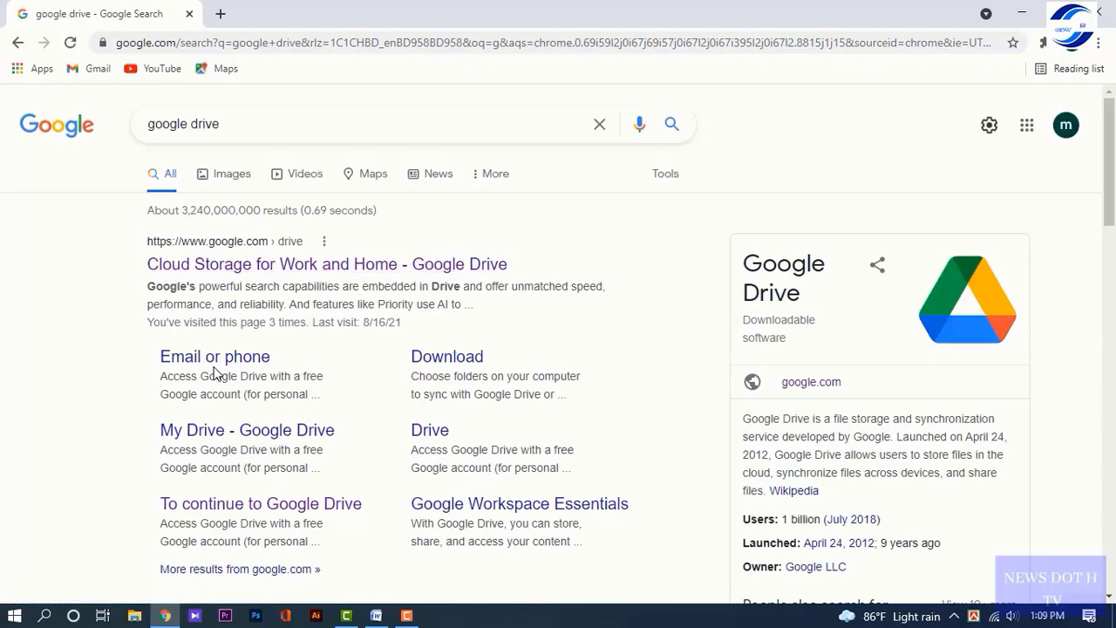
# Step: Open the Google Drive website from the search results and go to My Drive
pyautogui.scroll(-2, 213, 373)
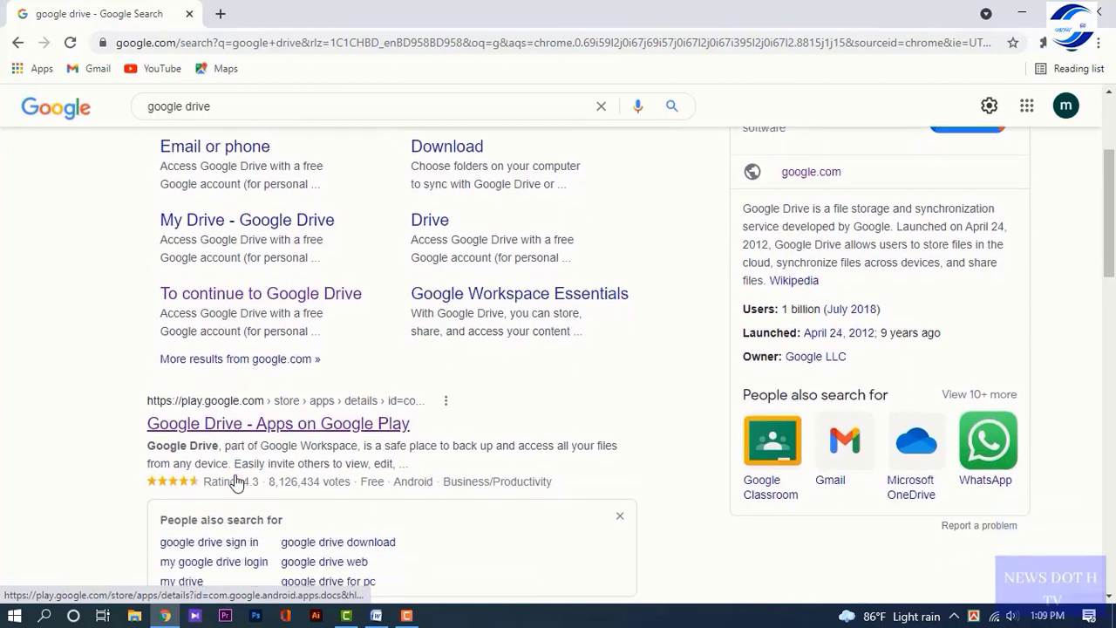
pyautogui.scroll(-1, 235, 483)
pyautogui.scroll(3, 239, 344)
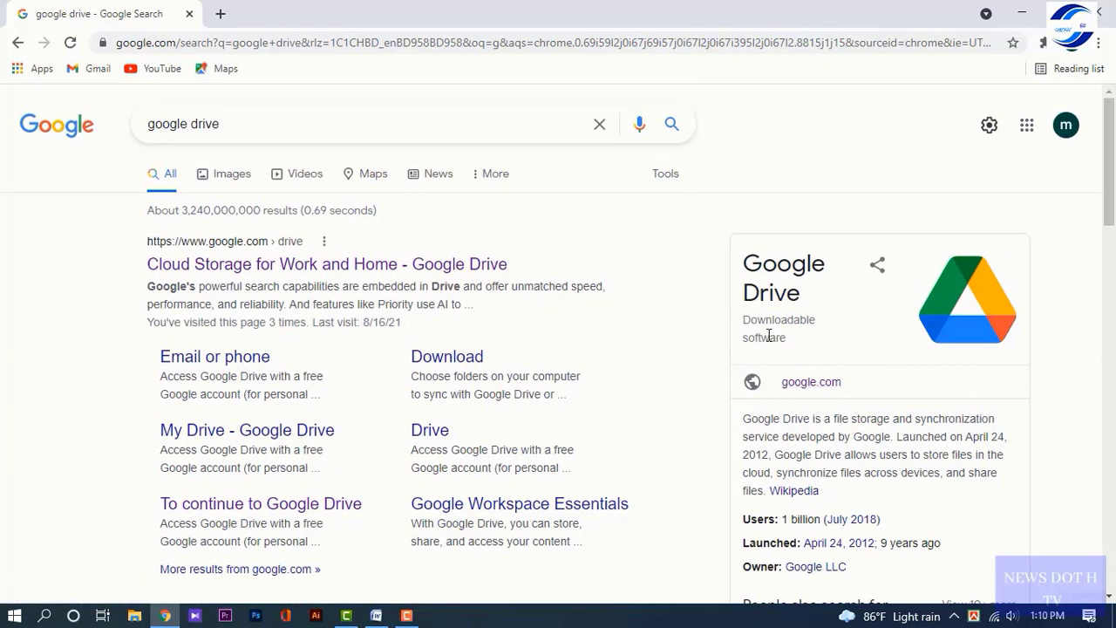
pyautogui.click(811, 383)
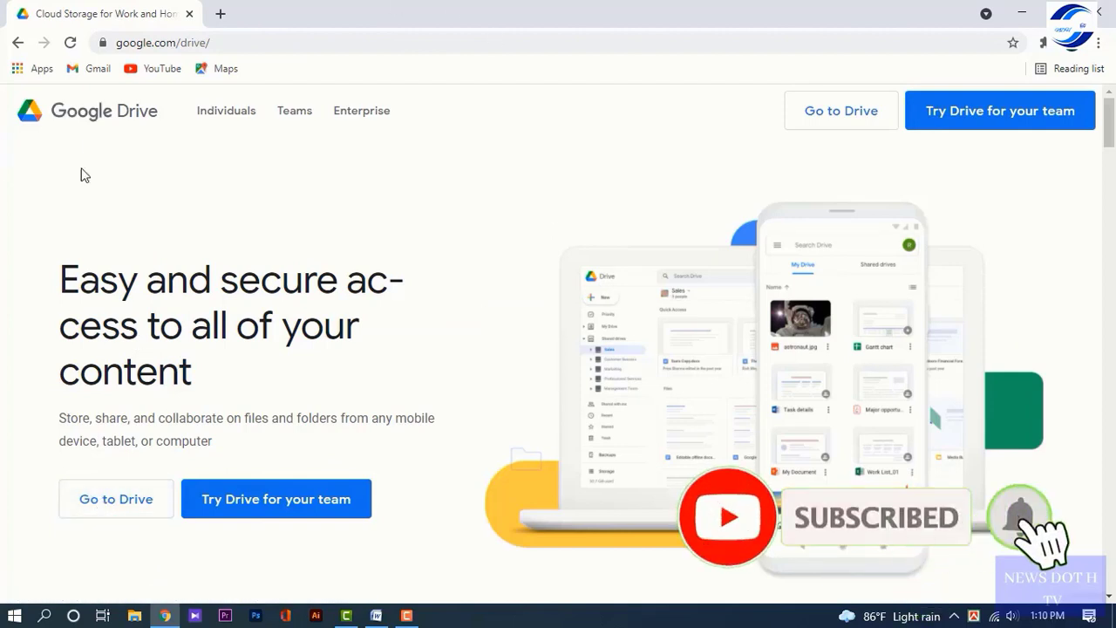
pyautogui.click(118, 517)
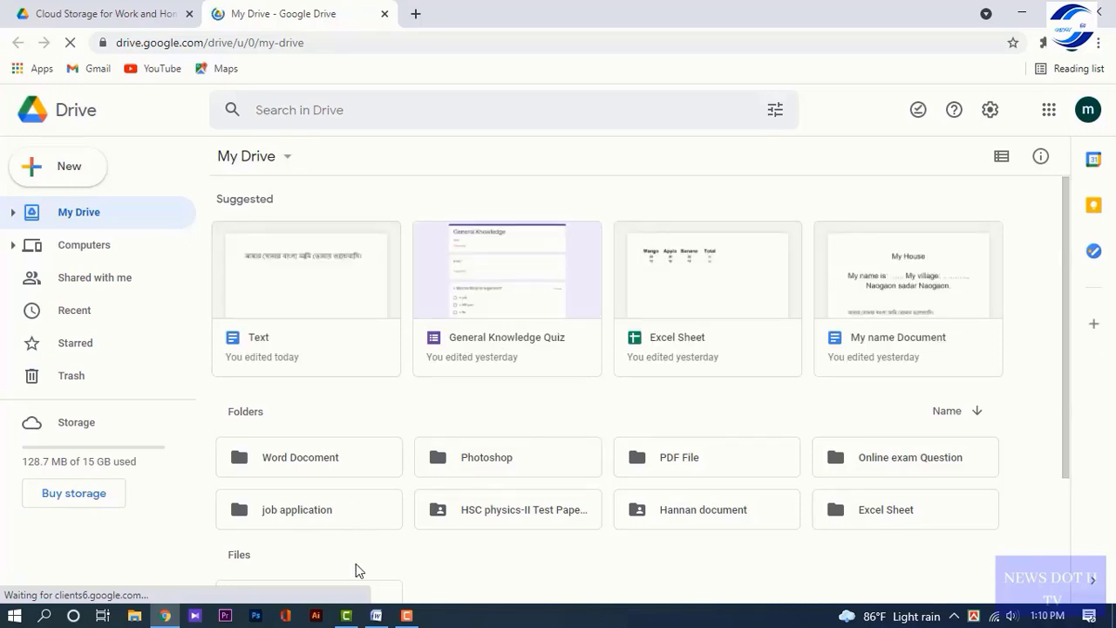
# Step: Look through the folders and files in My Drive and create a new blank Google Docs document there
pyautogui.scroll(-2, 380, 506)
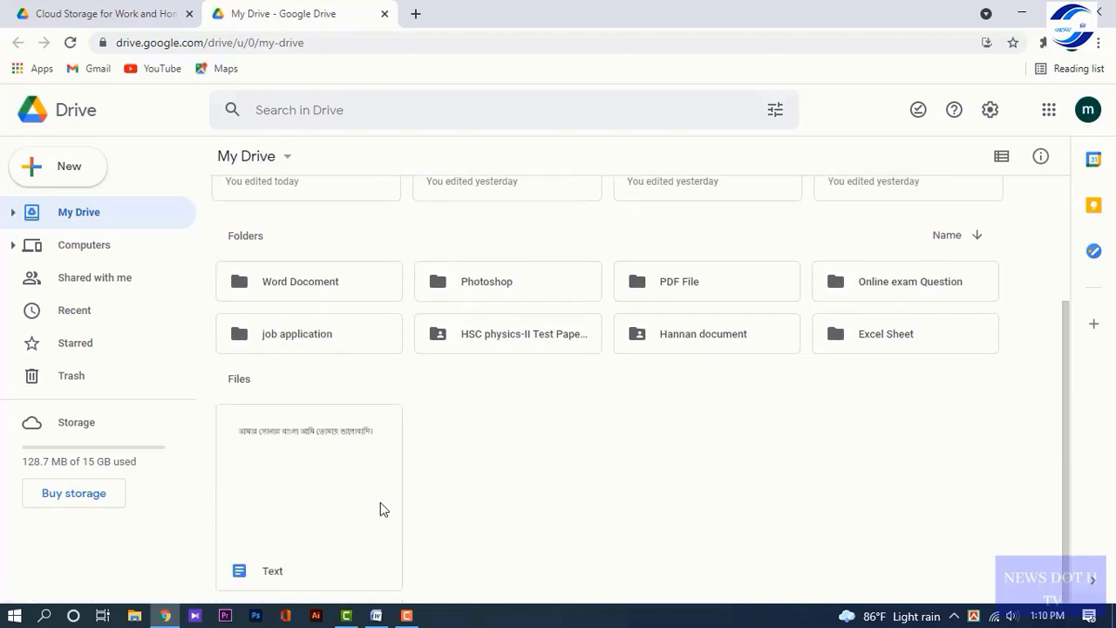
pyautogui.scroll(2, 380, 502)
pyautogui.scroll(-2, 380, 502)
pyautogui.scroll(2, 381, 509)
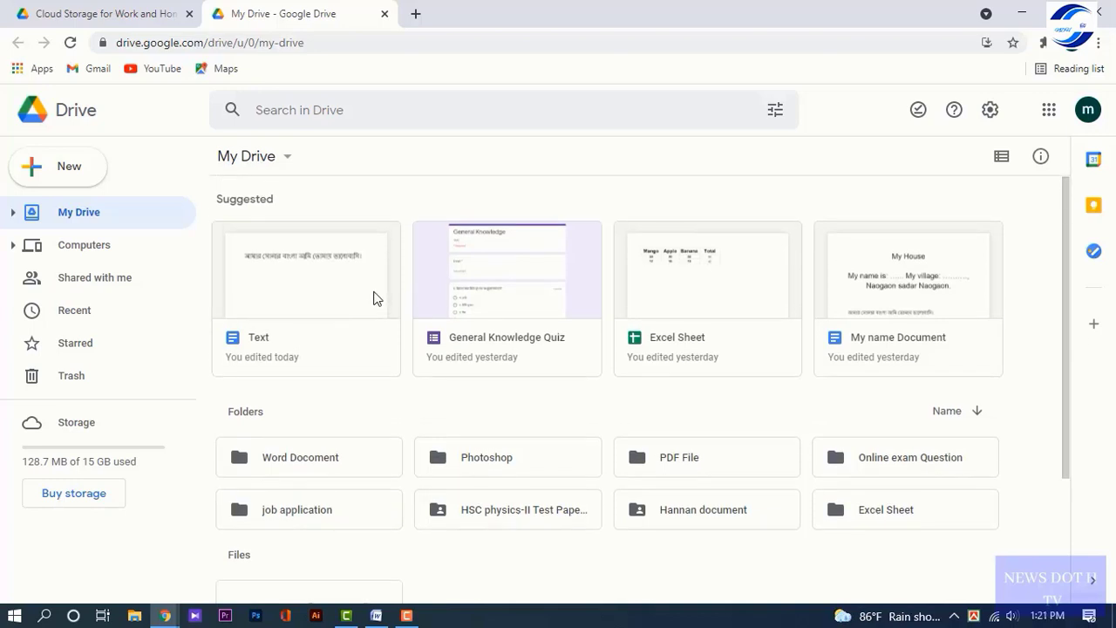
pyautogui.click(288, 162)
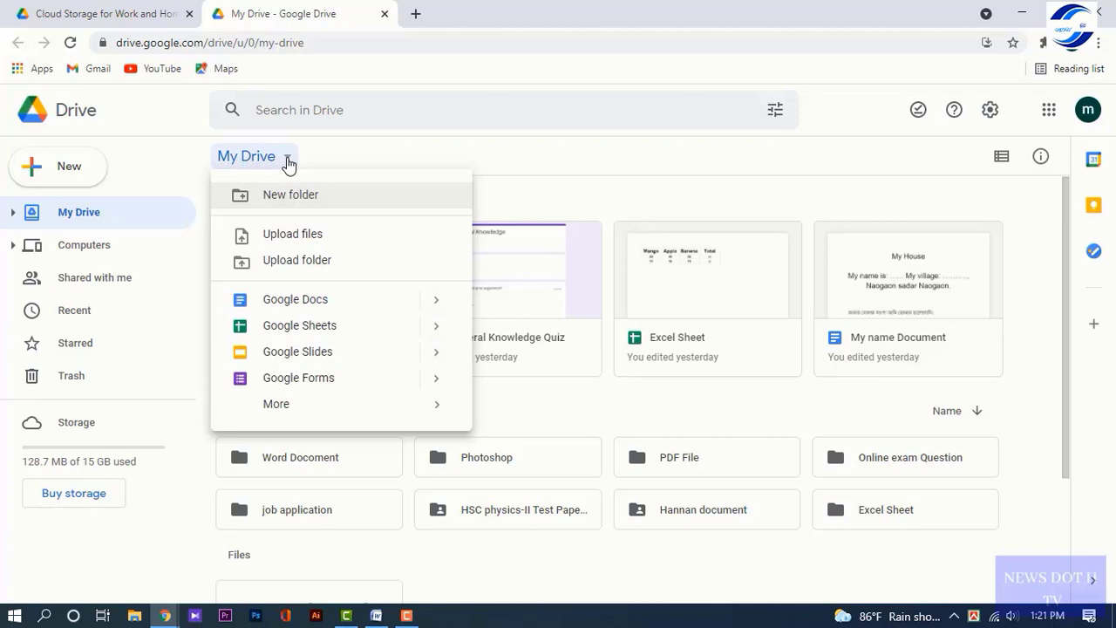
pyautogui.click(338, 308)
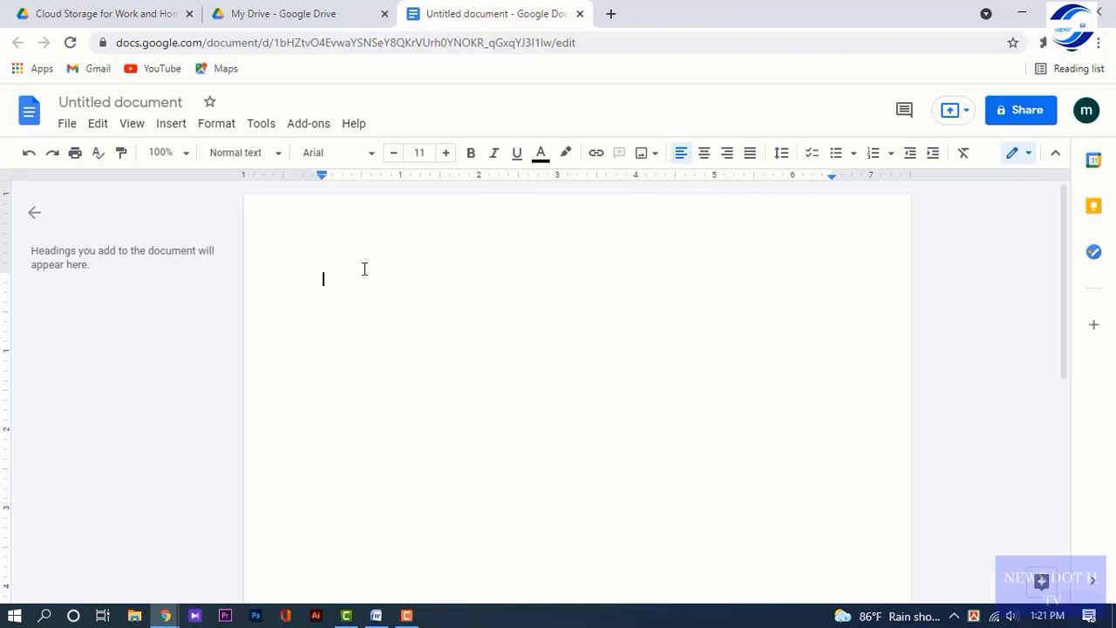
# Step: Switch the Bijoy Bayanno keyboard to Unicode and place the text cursor in the blank document
pyautogui.click(973, 615)
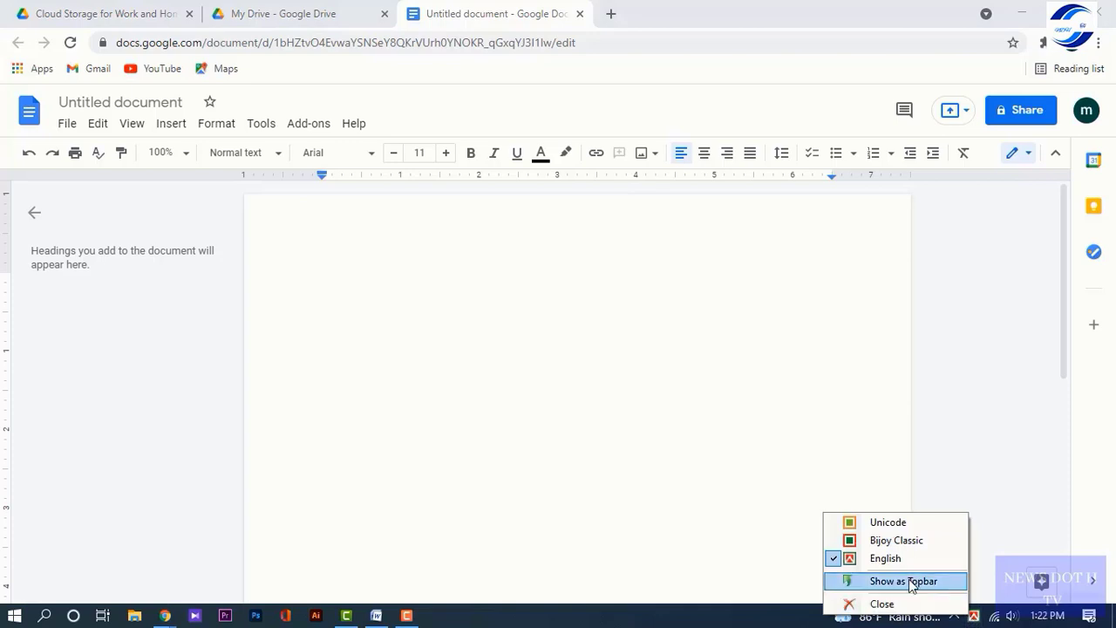
pyautogui.click(833, 521)
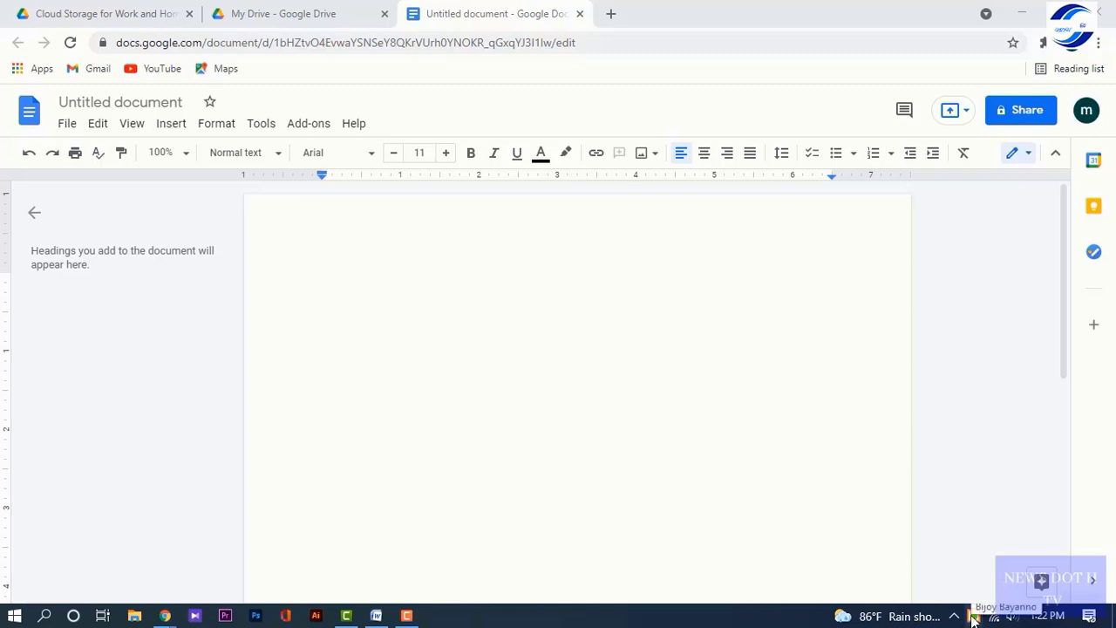
pyautogui.click(379, 276)
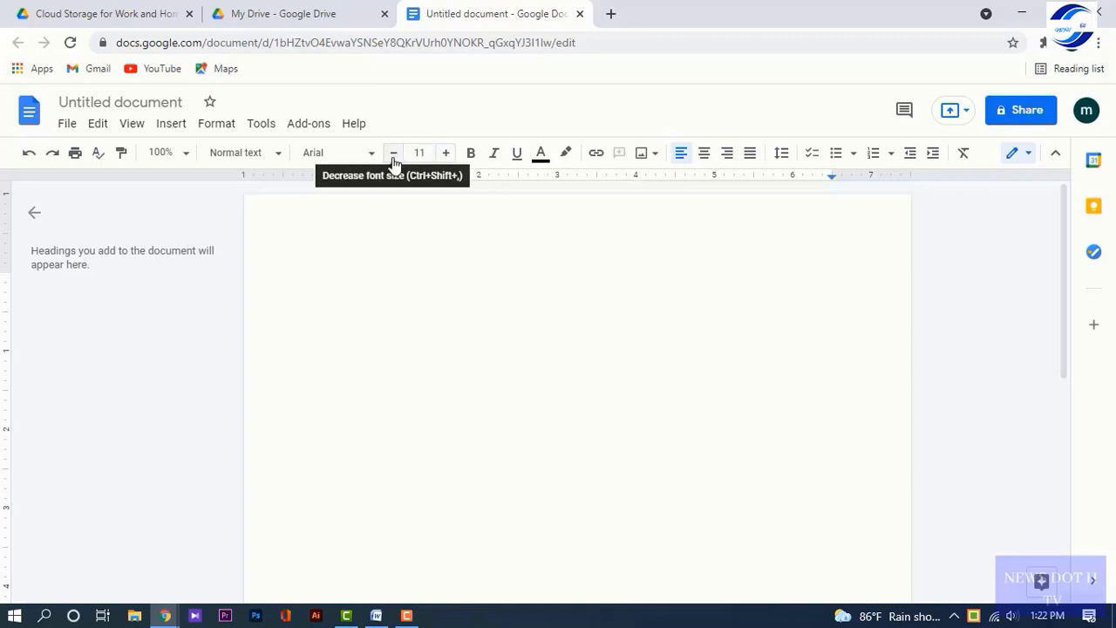
# Step: Increase the font size to 30 for the text in the blank document
pyautogui.click(444, 153)
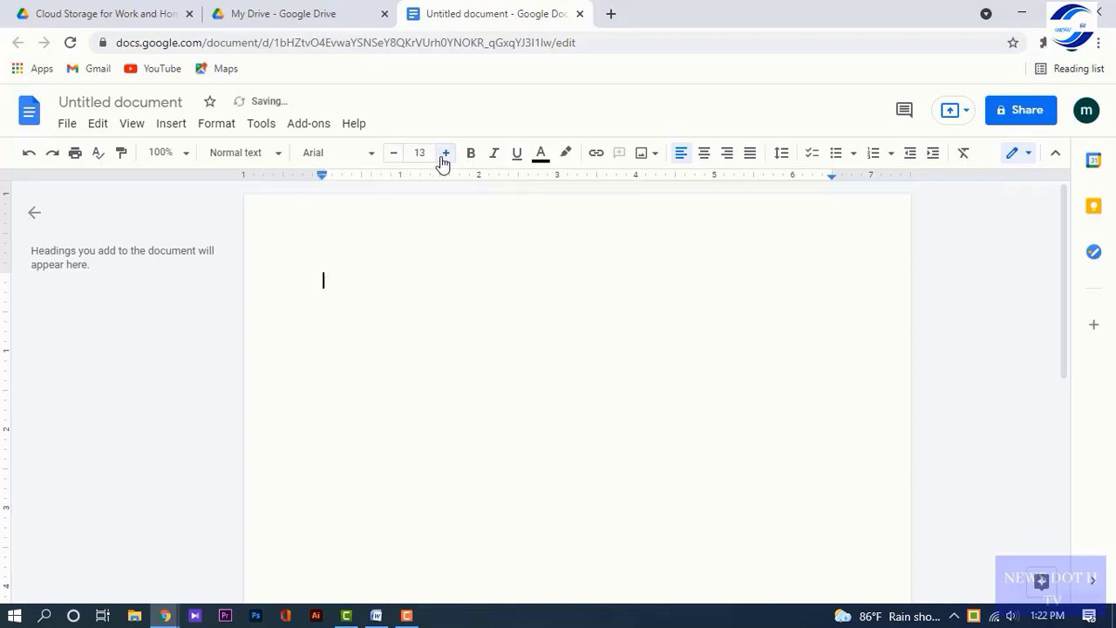
pyautogui.click(443, 161)
pyautogui.click(443, 160)
pyautogui.click(443, 161)
pyautogui.click(443, 161)
pyautogui.click(443, 161)
pyautogui.click(443, 160)
pyautogui.click(443, 160)
pyautogui.click(443, 161)
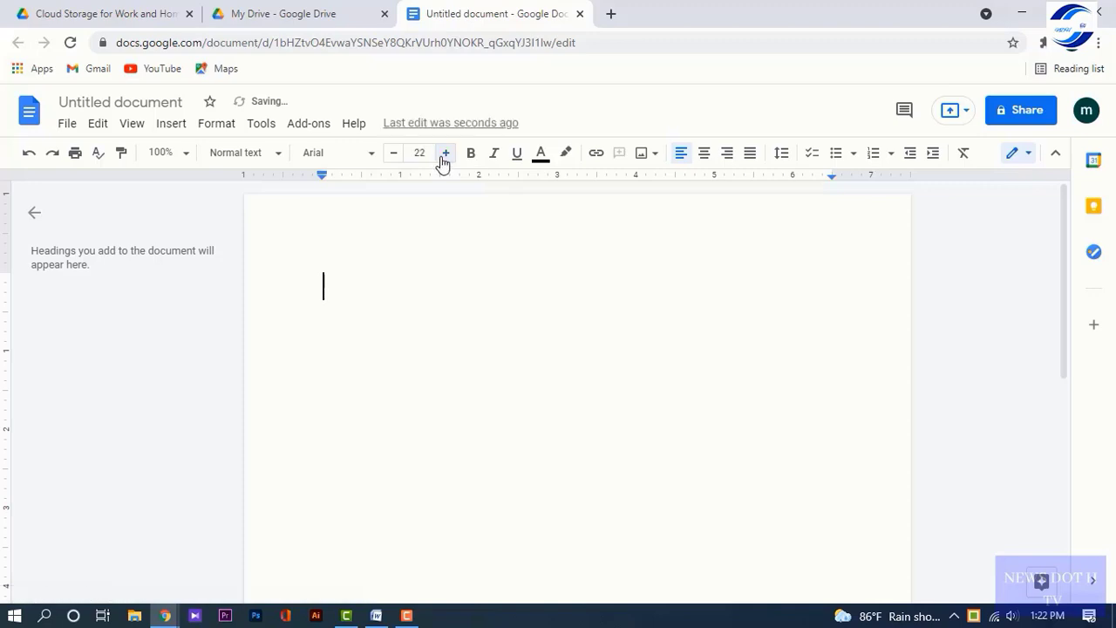
pyautogui.click(444, 154)
pyautogui.click(444, 153)
pyautogui.click(444, 153)
pyautogui.click(444, 153)
pyautogui.click(444, 153)
pyautogui.click(445, 153)
pyautogui.click(444, 154)
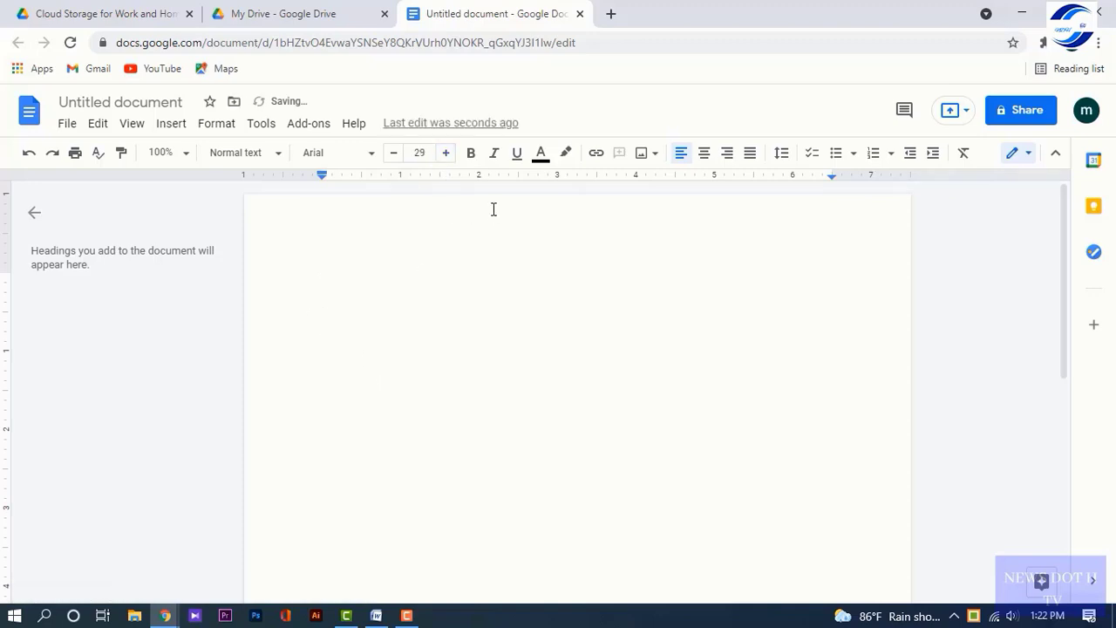
pyautogui.click(446, 155)
# Step: Write the Bengali sentence "আমার সোনার বাংলা আমি তোমায় ভালোবাসি।" in the document
pyautogui.write('আ')
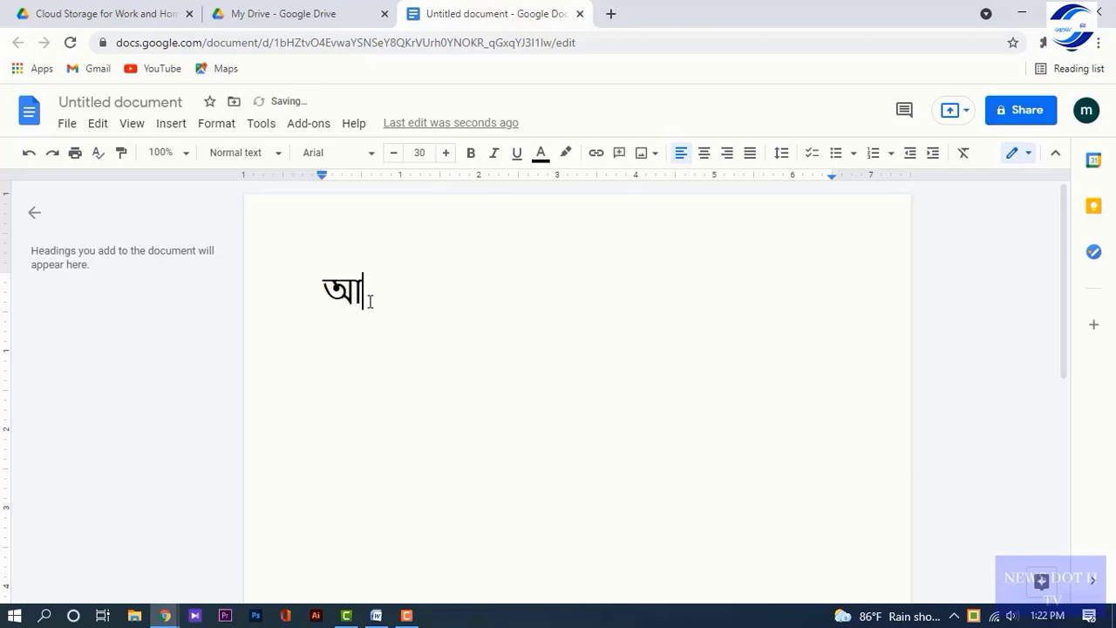
pyautogui.write('মার ')
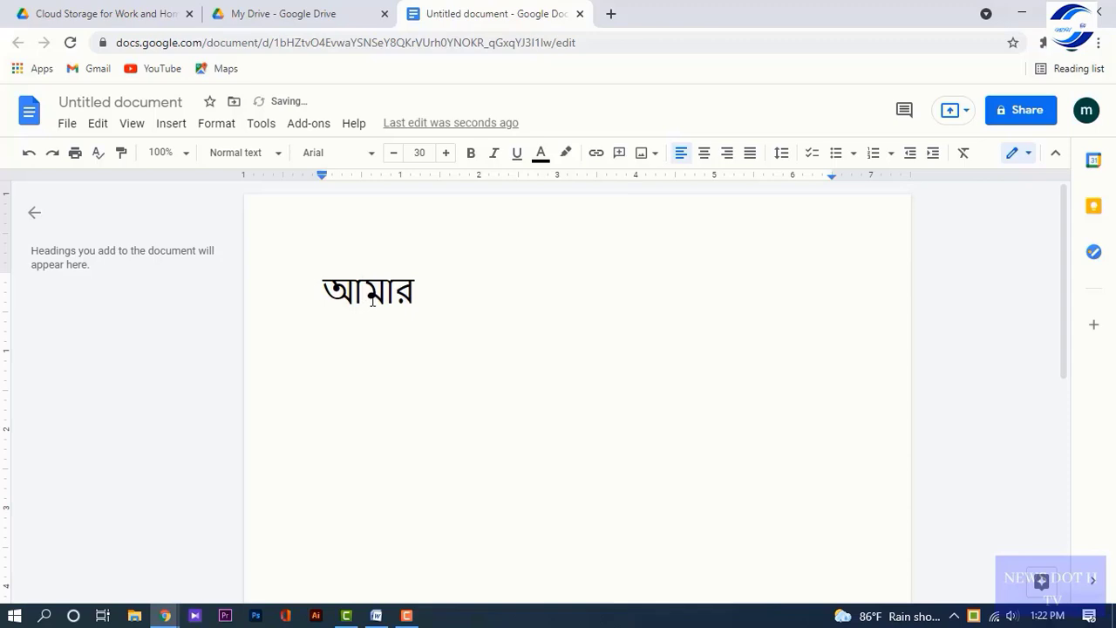
pyautogui.write('সোনার ')
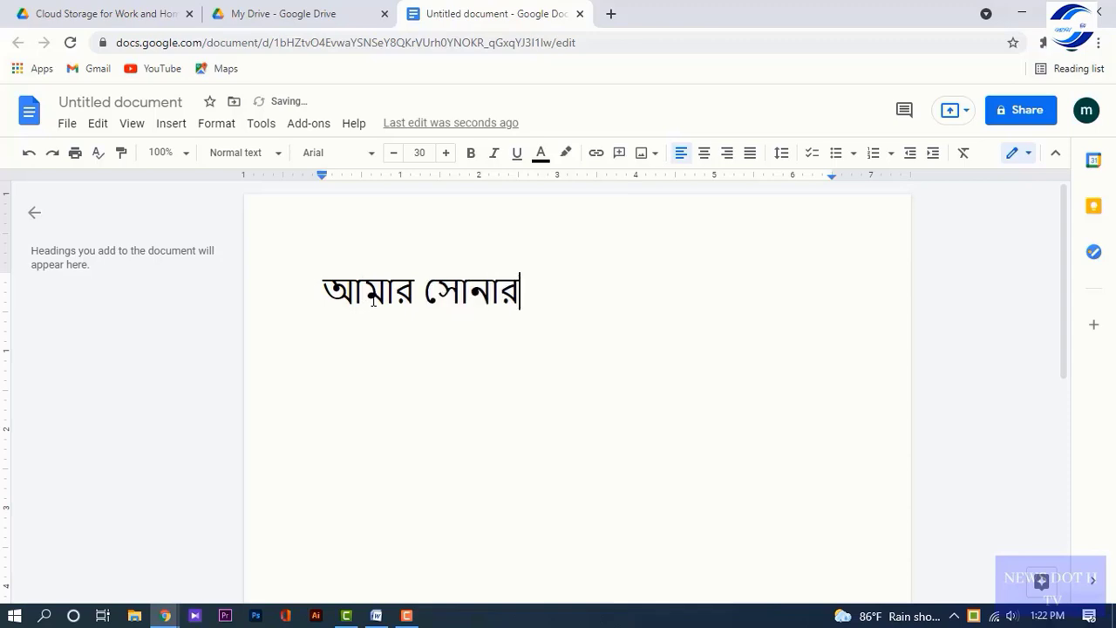
pyautogui.write('বাংলা ')
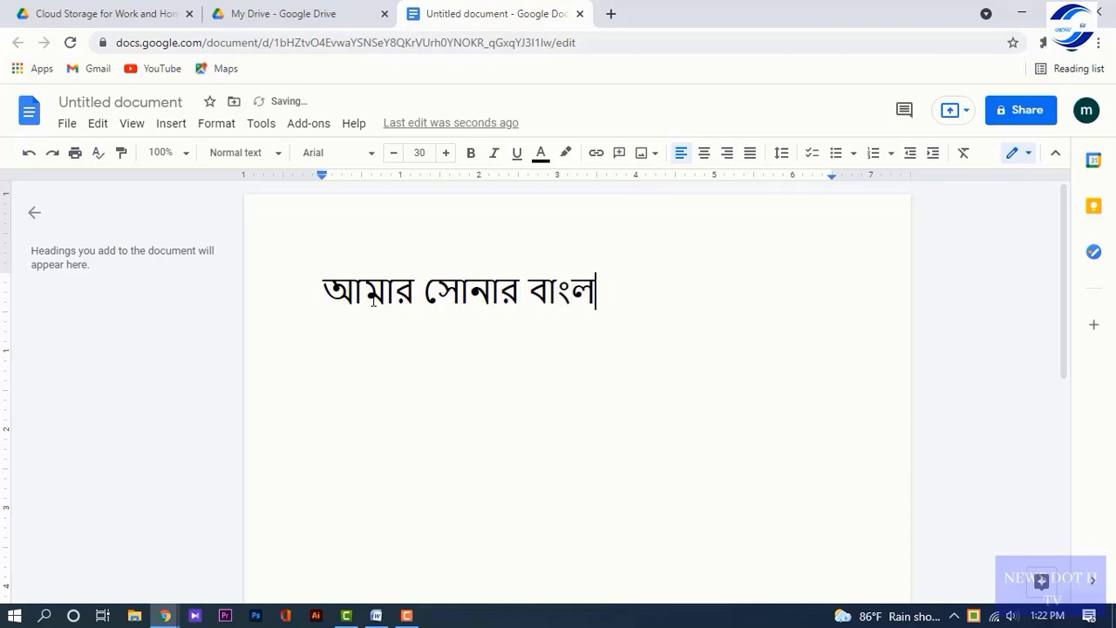
pyautogui.write('আ')
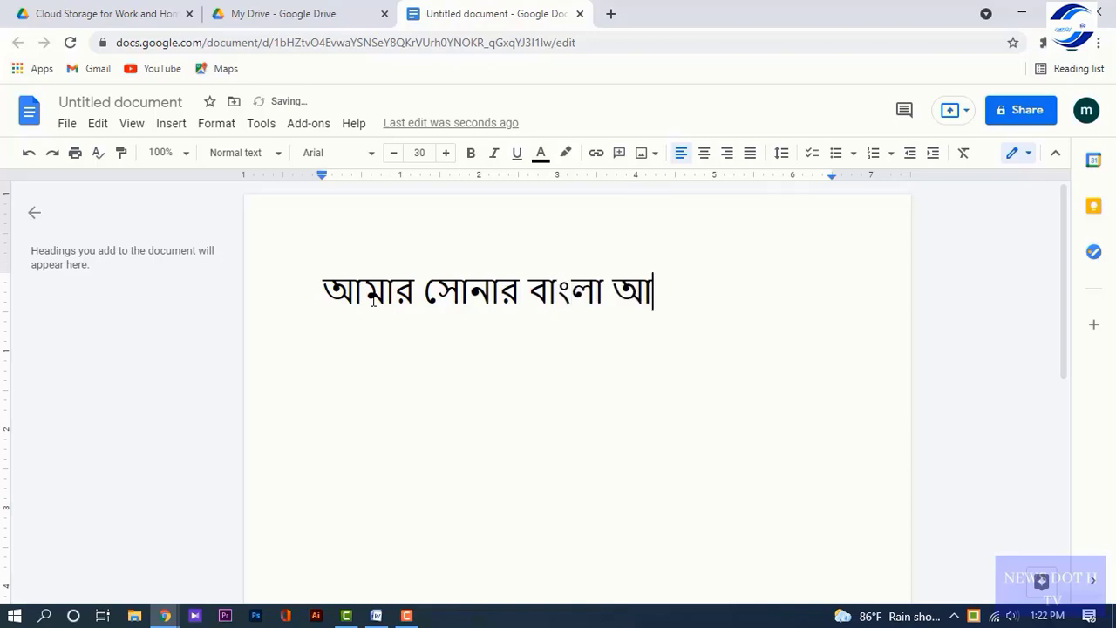
pyautogui.write('মি ')
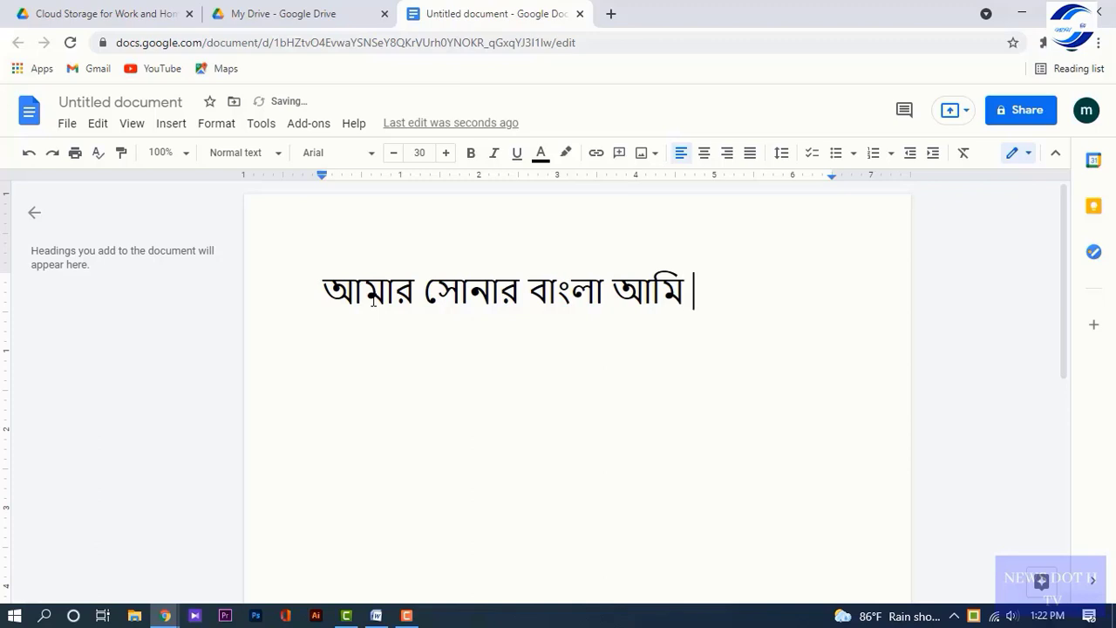
pyautogui.write('তোমায়')
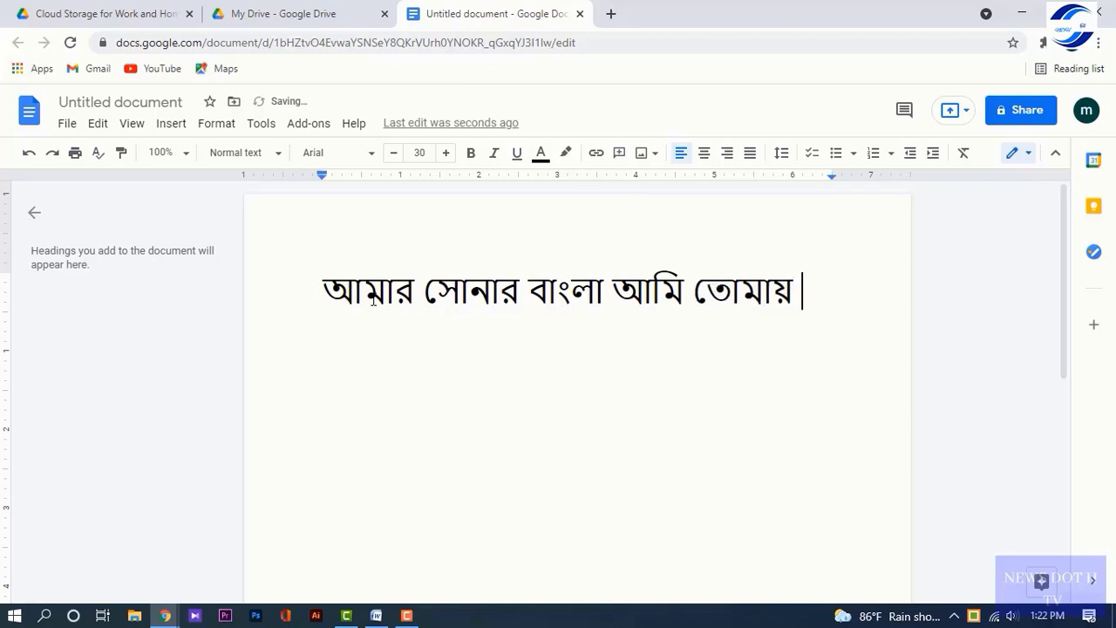
pyautogui.write(' ভা')
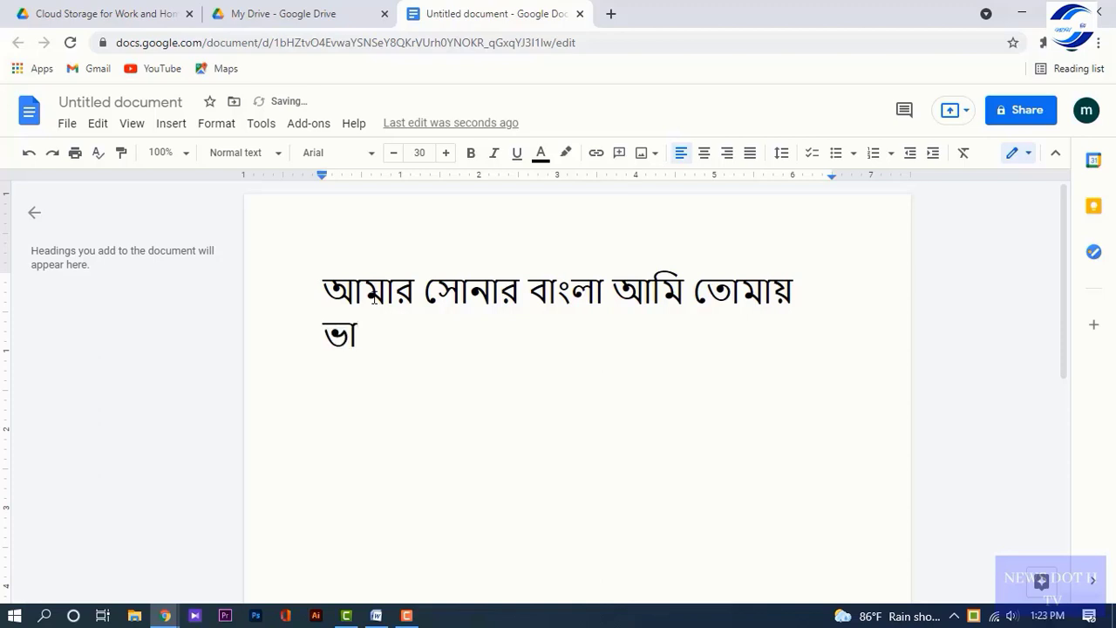
pyautogui.write('লেঅ')
pyautogui.press('BackSpace')
pyautogui.write('ালোবা')
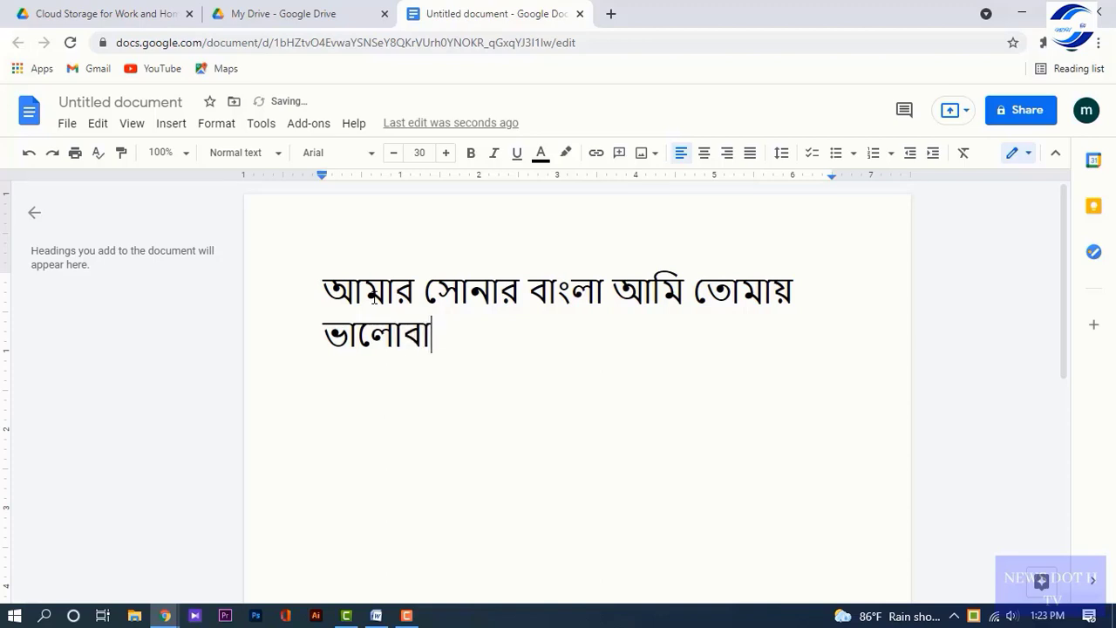
pyautogui.write('সি।')
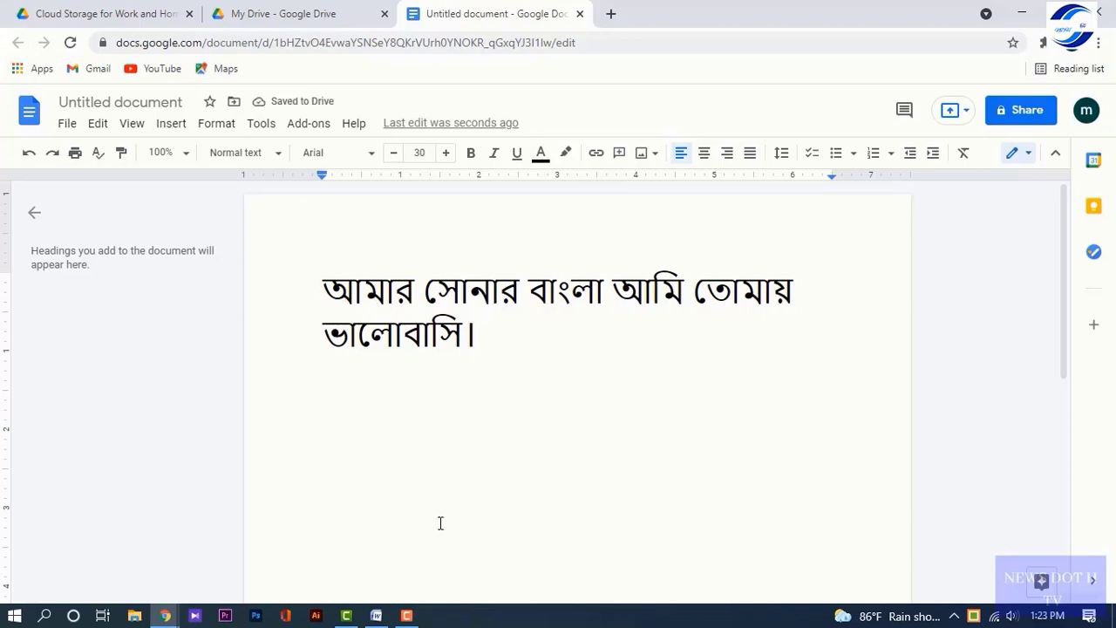
# Step: Make the whole Bengali sentence bold, italic and underlined
pyautogui.click(320, 279)
pyautogui.hotkey('ctrl', 'a')
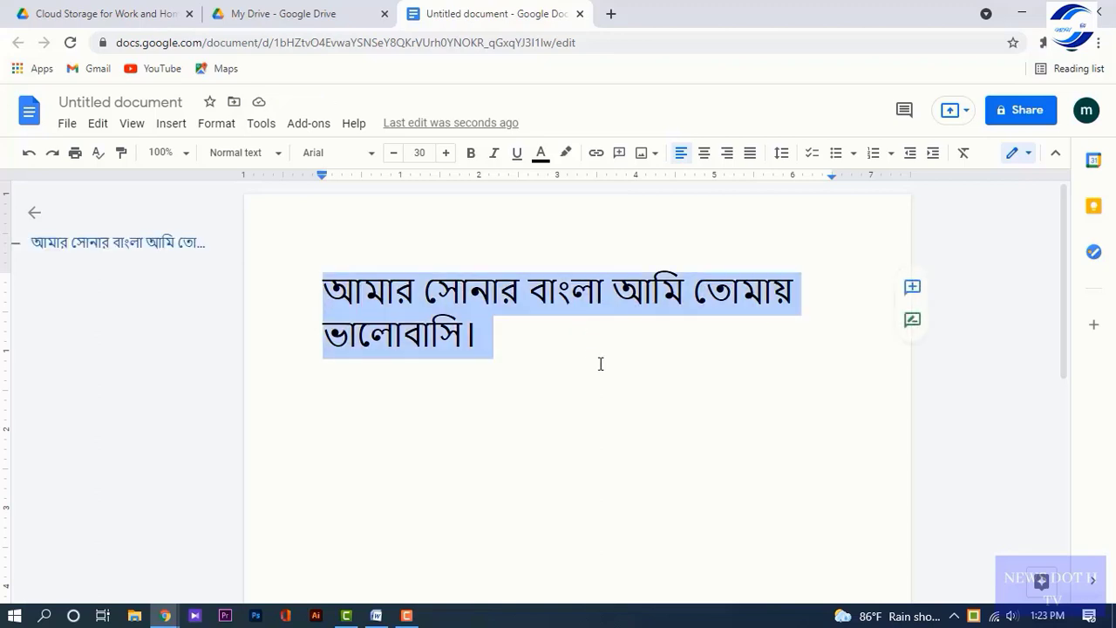
pyautogui.click(471, 154)
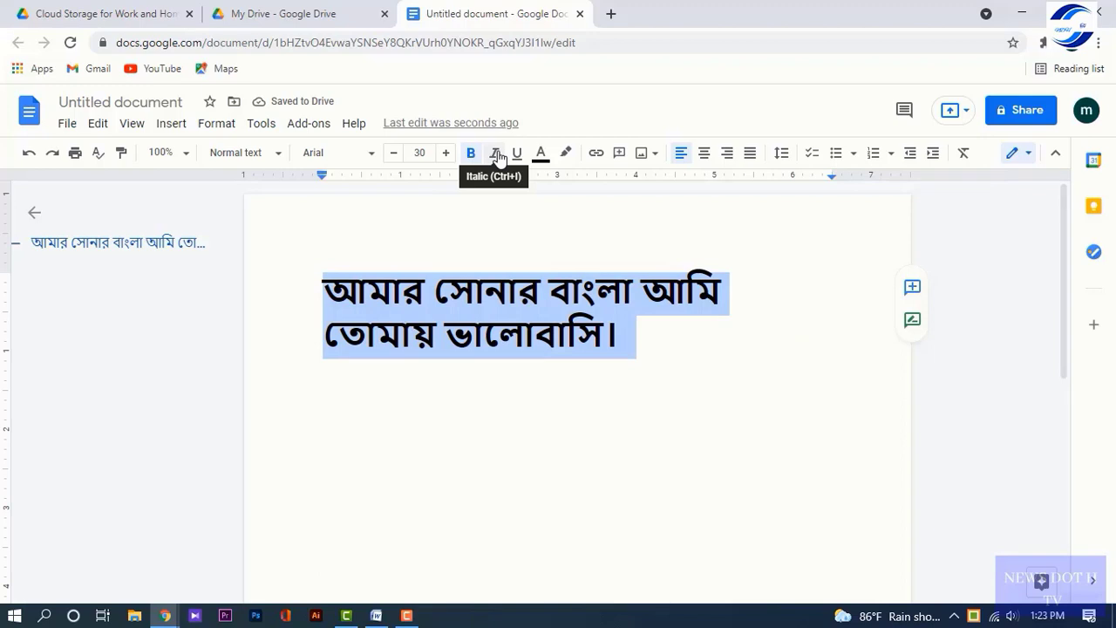
pyautogui.click(495, 154)
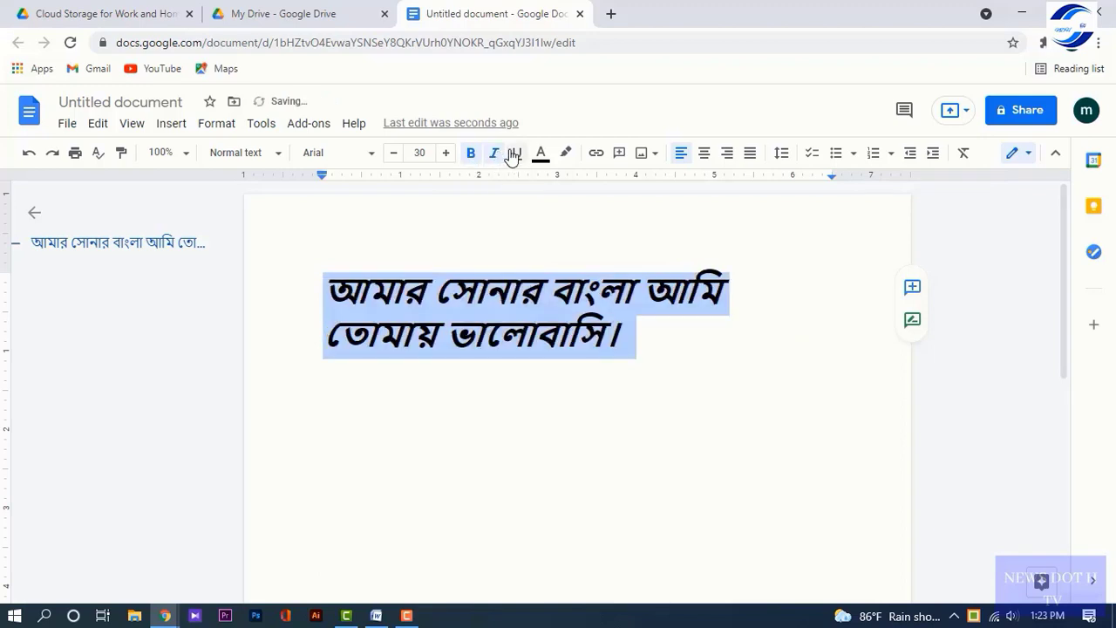
pyautogui.click(519, 155)
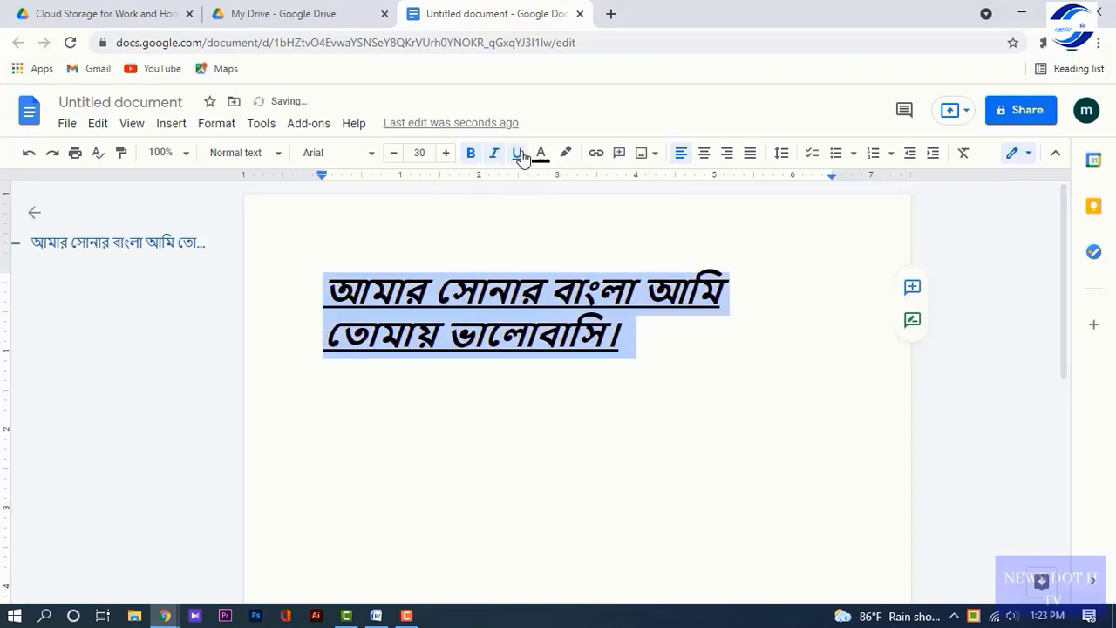
# Step: Try orange as the text colour of the selected sentence, and settle on red instead
pyautogui.click(541, 155)
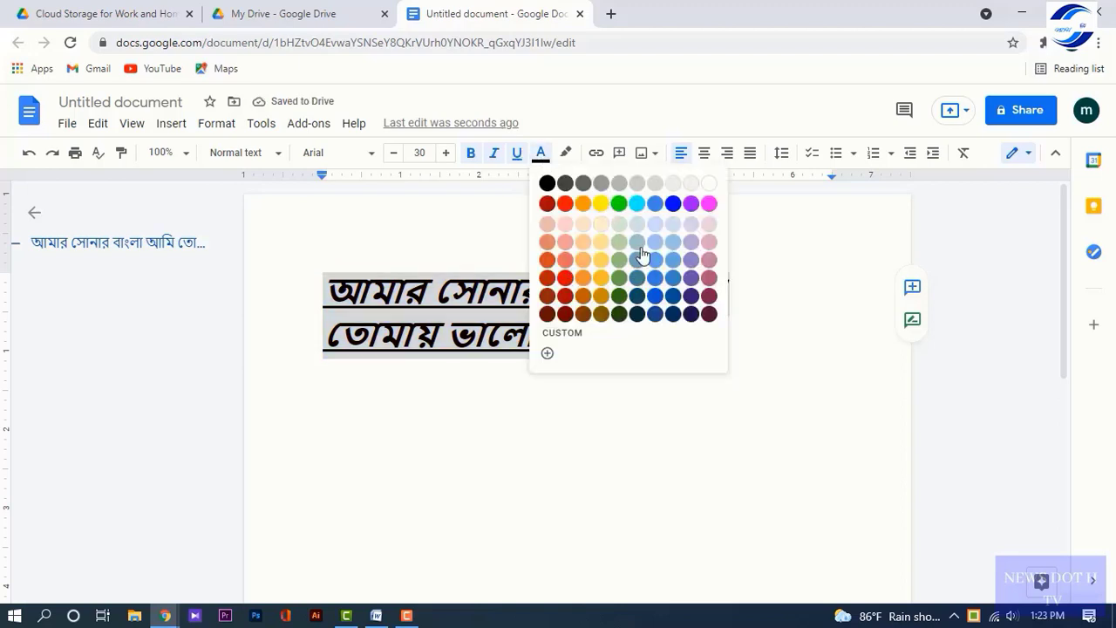
pyautogui.click(581, 207)
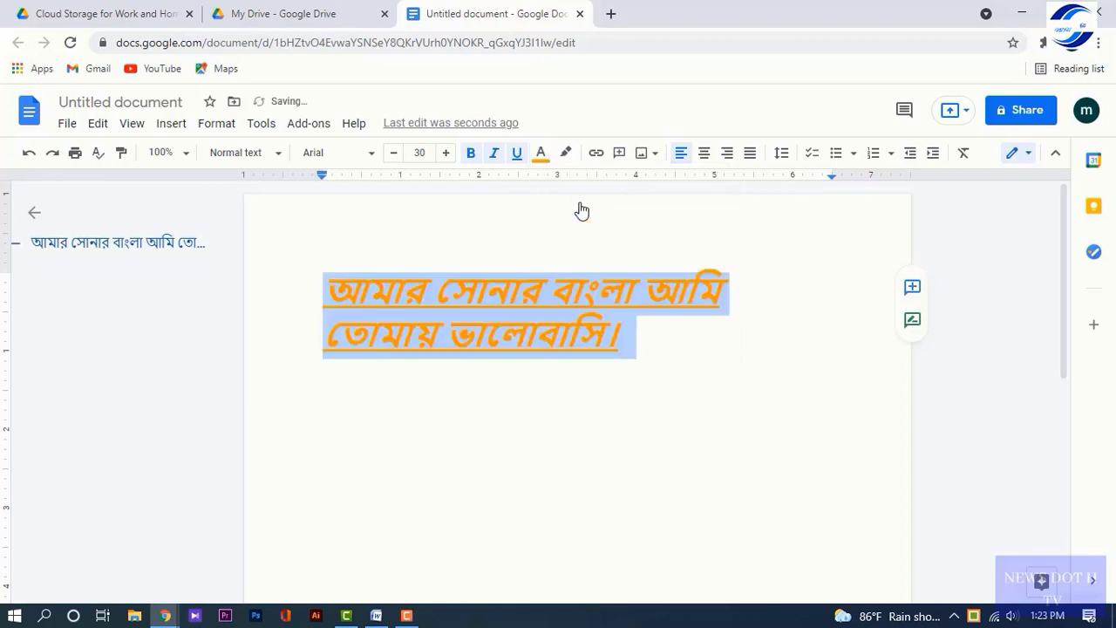
pyautogui.click(540, 154)
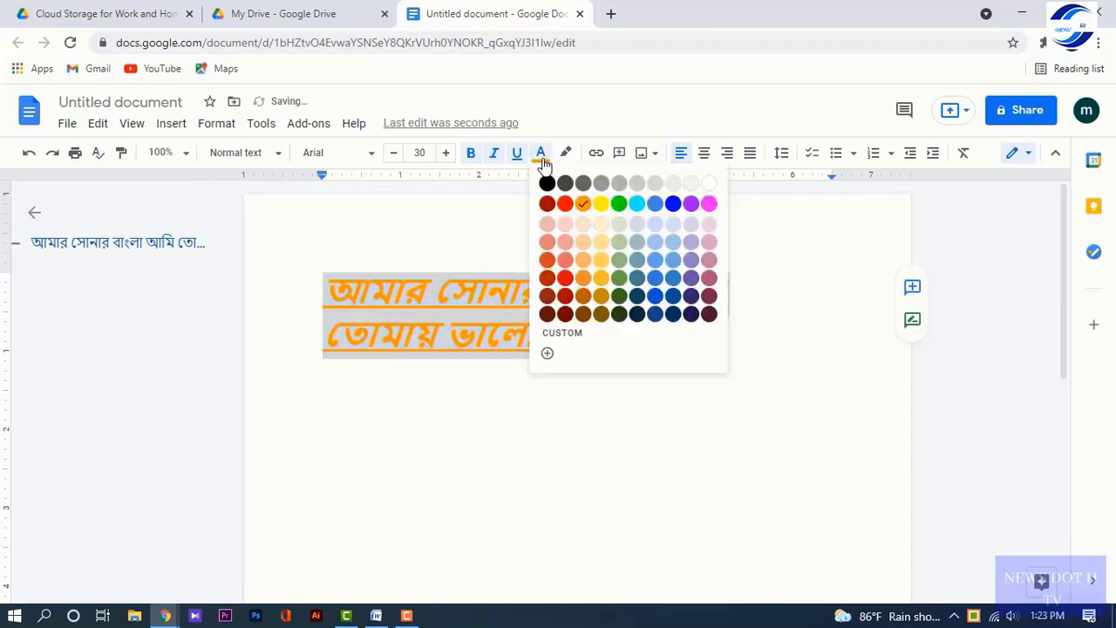
pyautogui.click(563, 204)
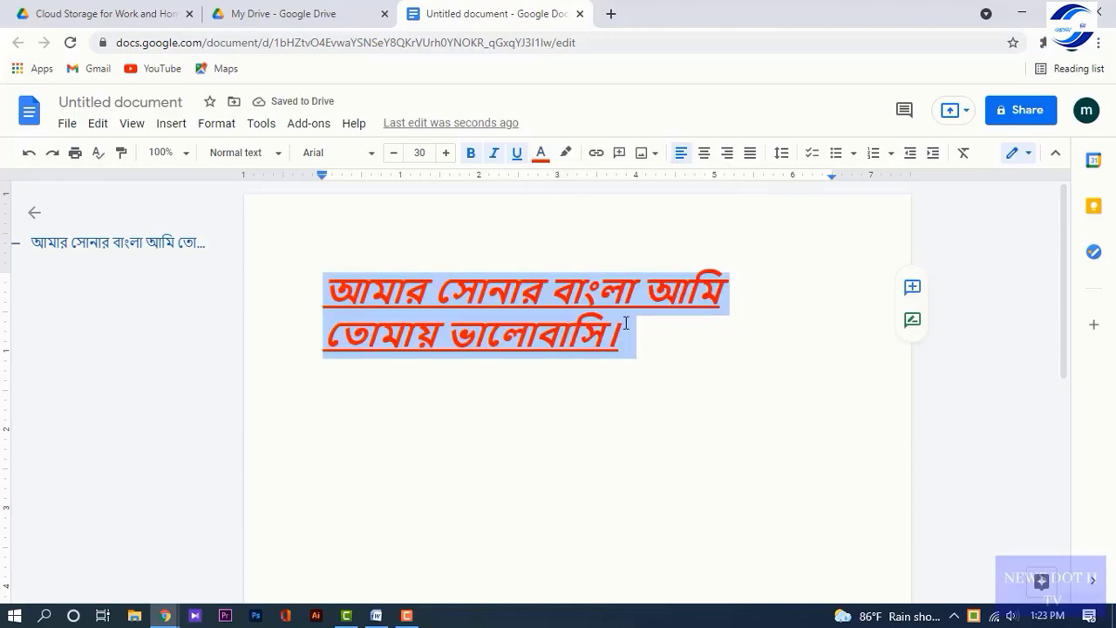
# Step: Insert two blank lines above the Bengali sentence to move it down the page
pyautogui.click(323, 280)
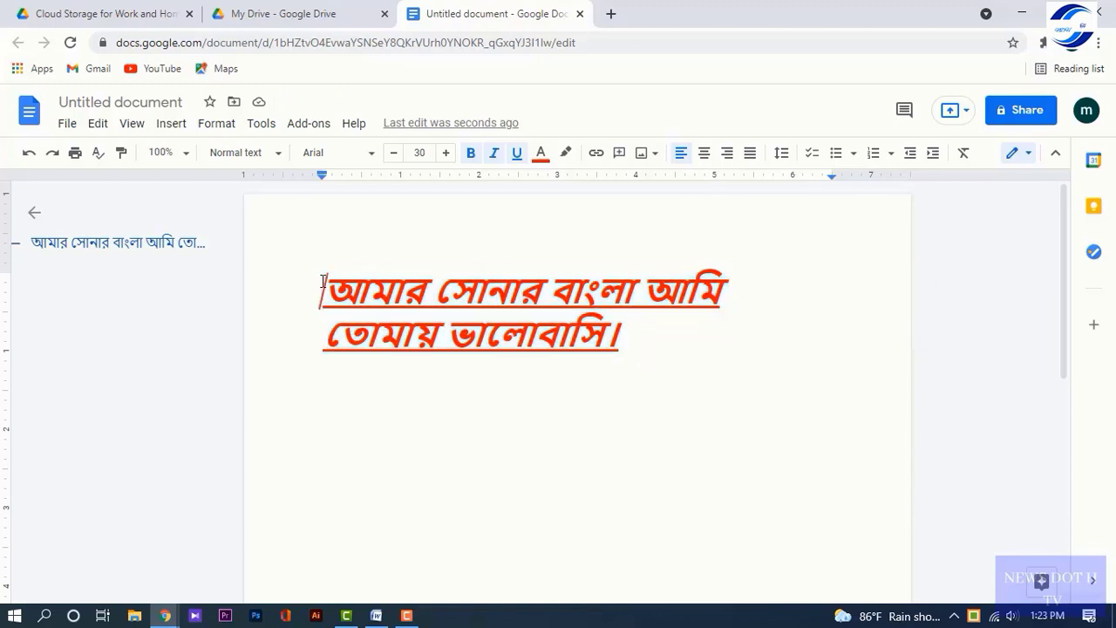
pyautogui.press('Return')
pyautogui.press('Return')
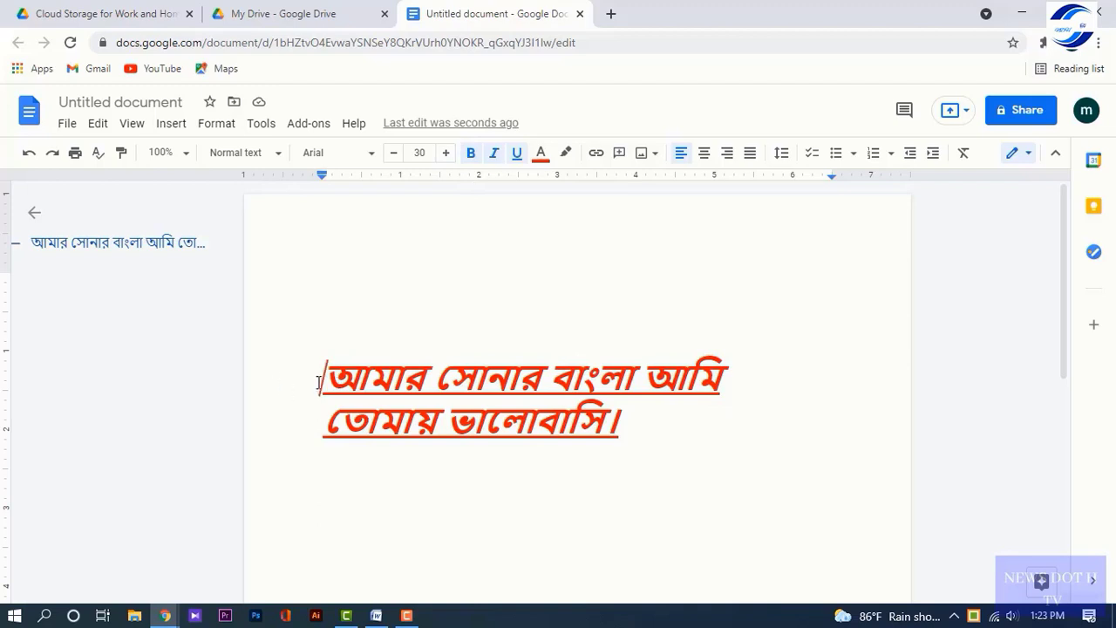
# Step: Remove the italic and underline formatting from the whole Bengali sentence, leaving it bold
pyautogui.moveTo(320, 380); pyautogui.dragTo(665, 447)
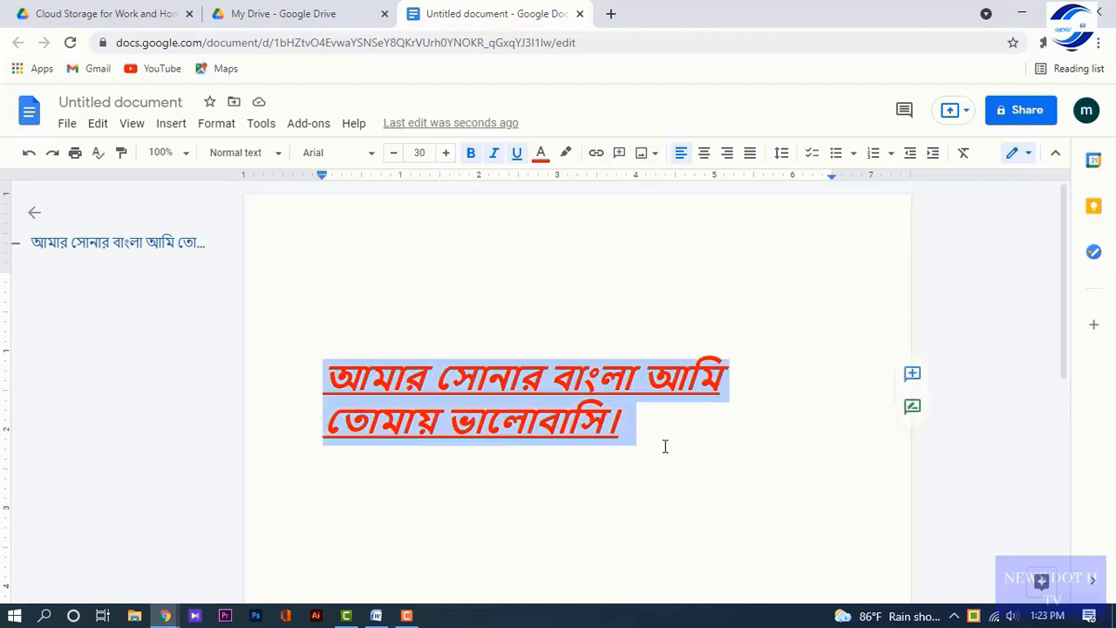
pyautogui.click(495, 155)
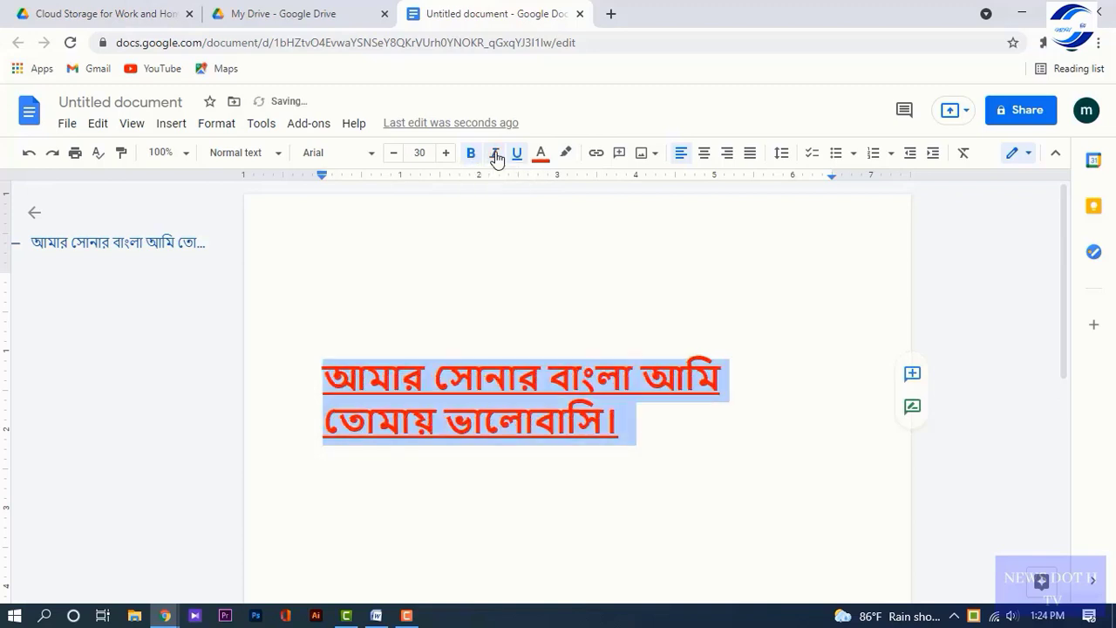
pyautogui.click(519, 162)
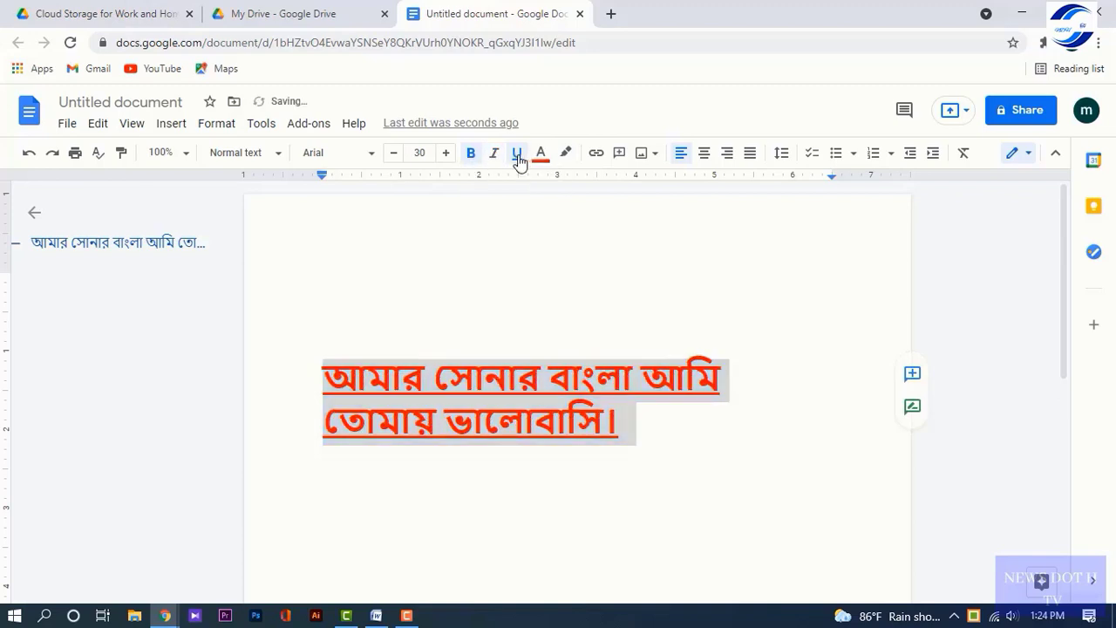
pyautogui.click(518, 162)
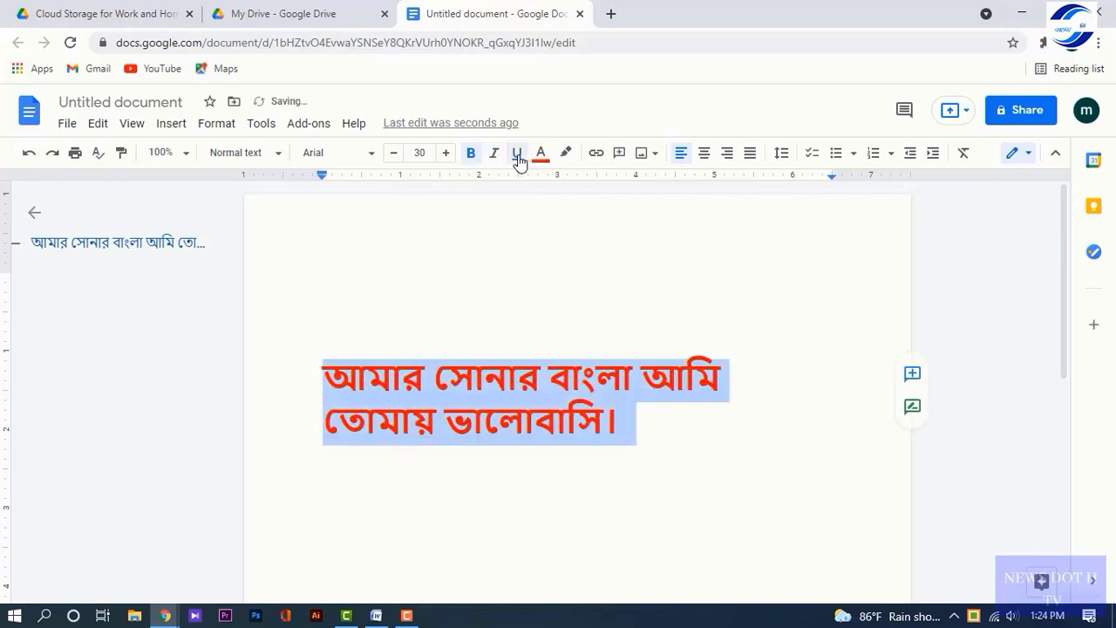
pyautogui.click(323, 365)
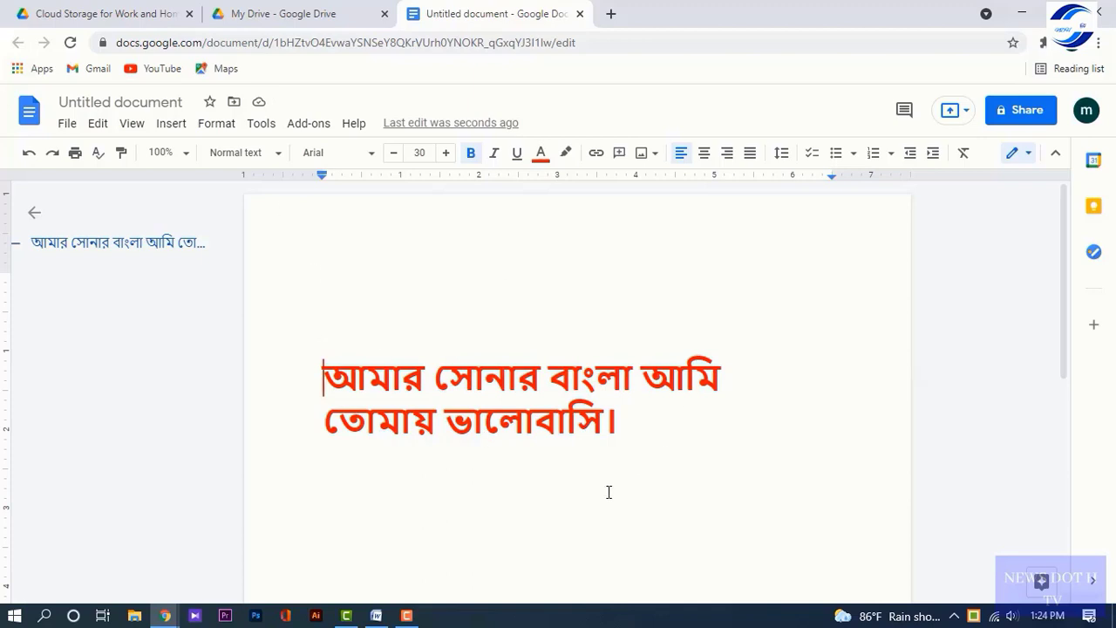
# Step: Download the document in Microsoft Word (.docx) format and open the downloaded file in Word
pyautogui.click(64, 127)
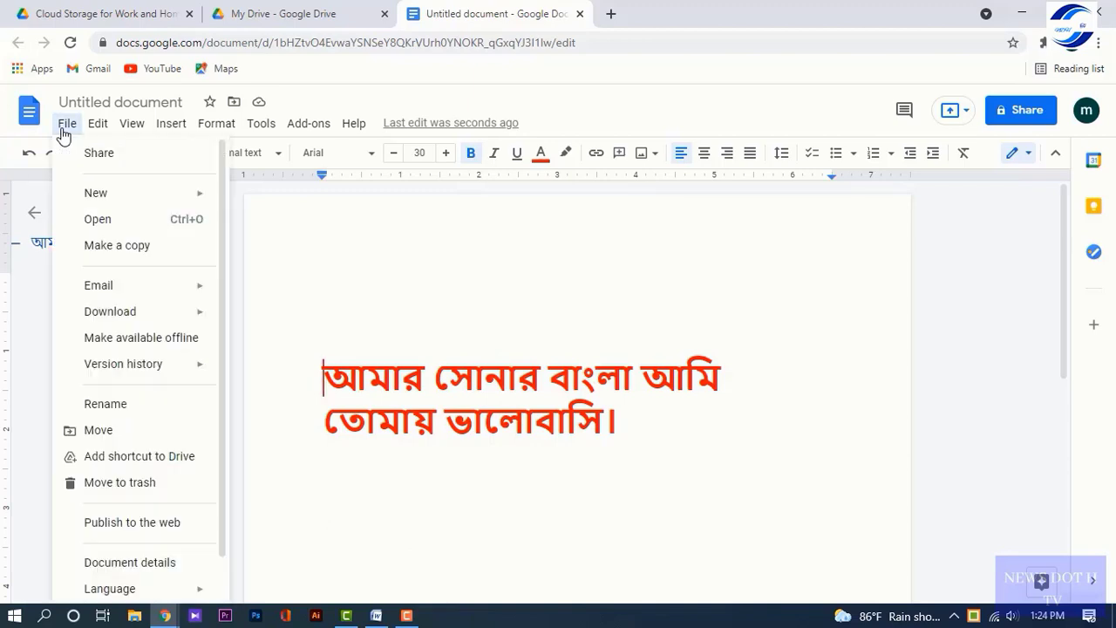
pyautogui.moveTo(151, 324)
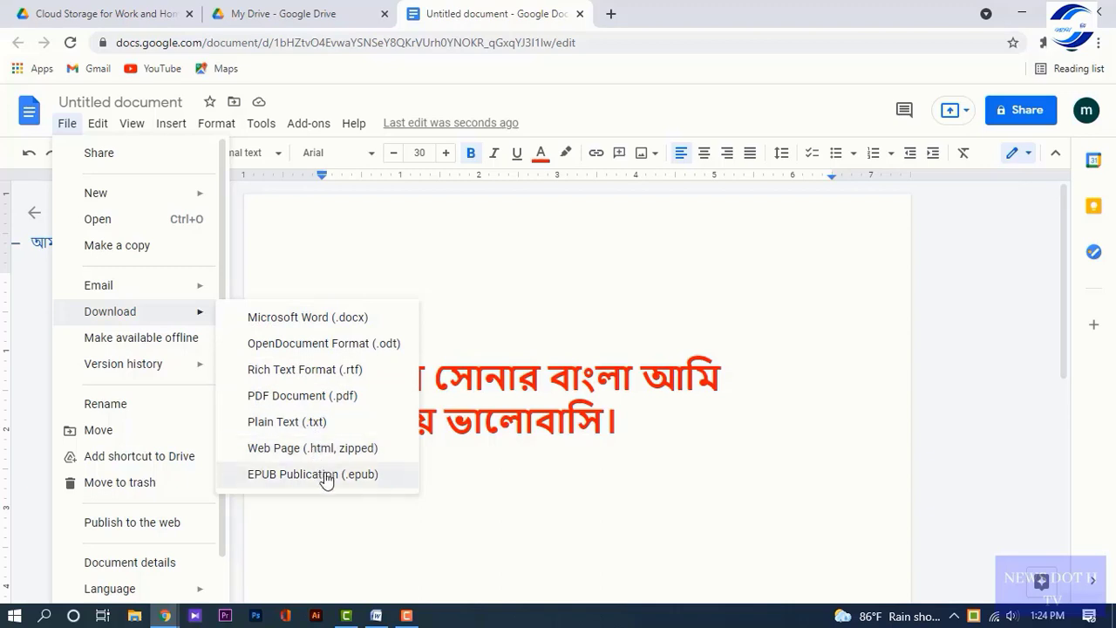
pyautogui.click(297, 322)
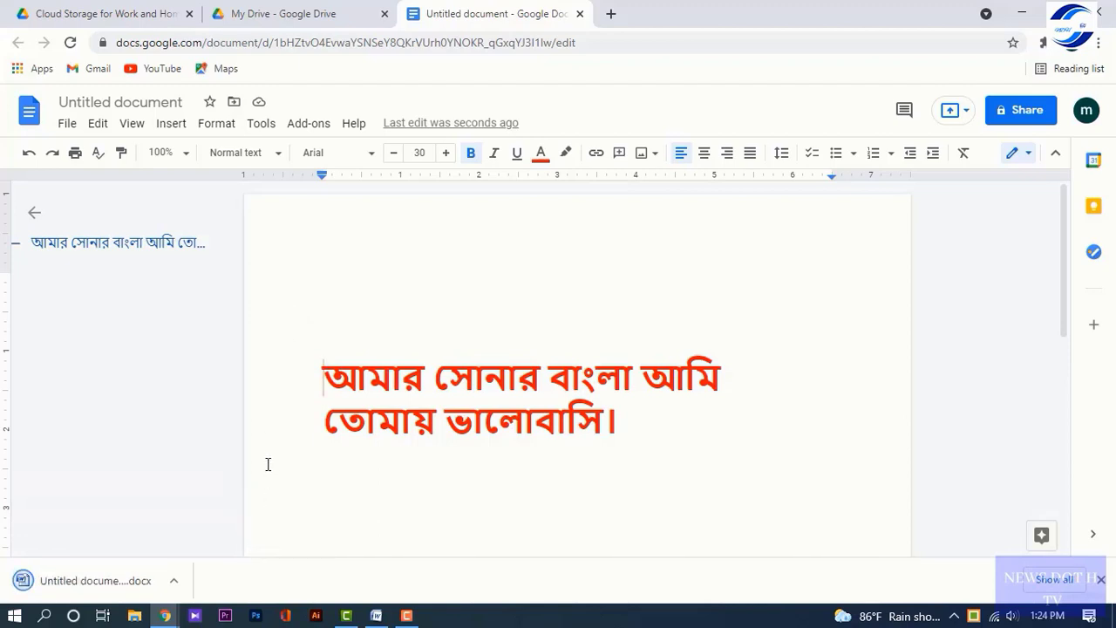
pyautogui.click(176, 581)
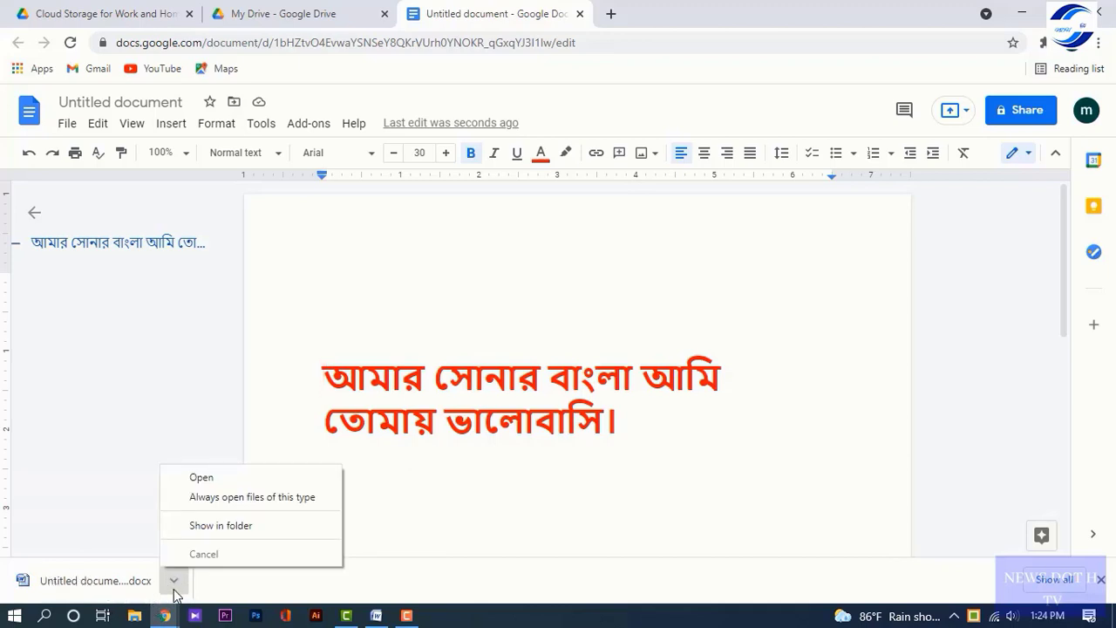
pyautogui.click(244, 484)
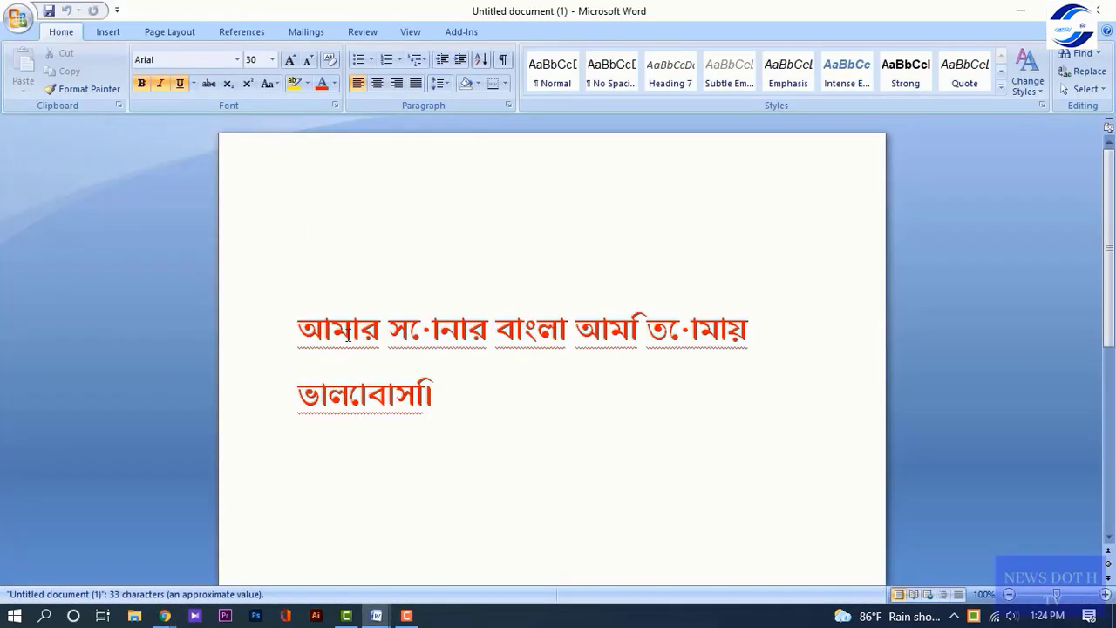
# Step: Change the font of the whole Bengali sentence to SutonnyOMJ
pyautogui.click(298, 325)
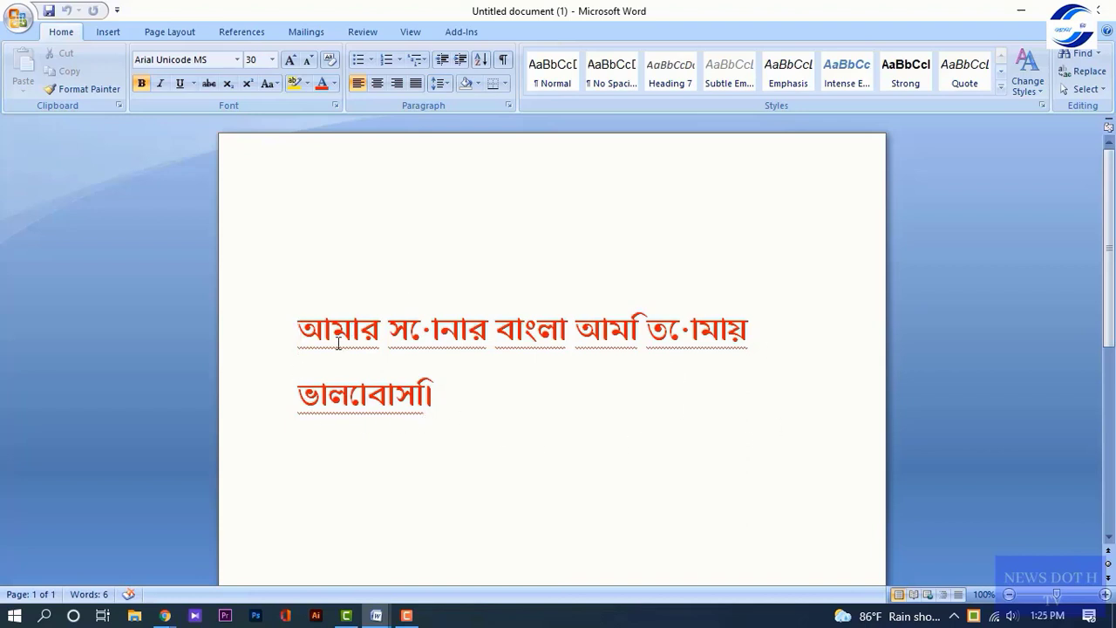
pyautogui.moveTo(301, 329); pyautogui.dragTo(797, 399)
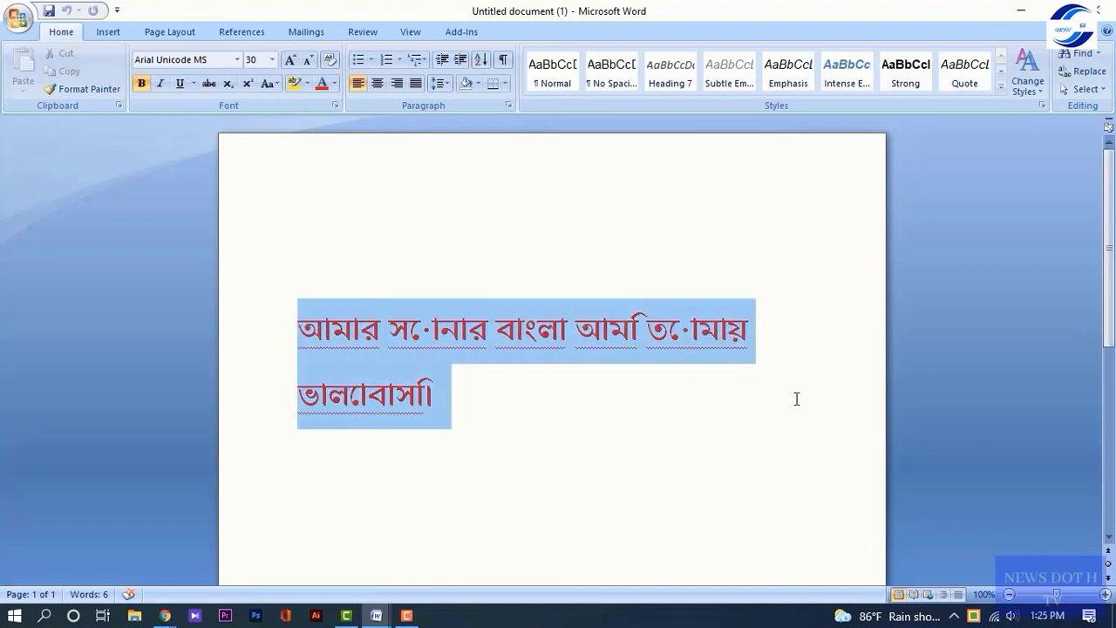
pyautogui.click(570, 388)
pyautogui.click(298, 320)
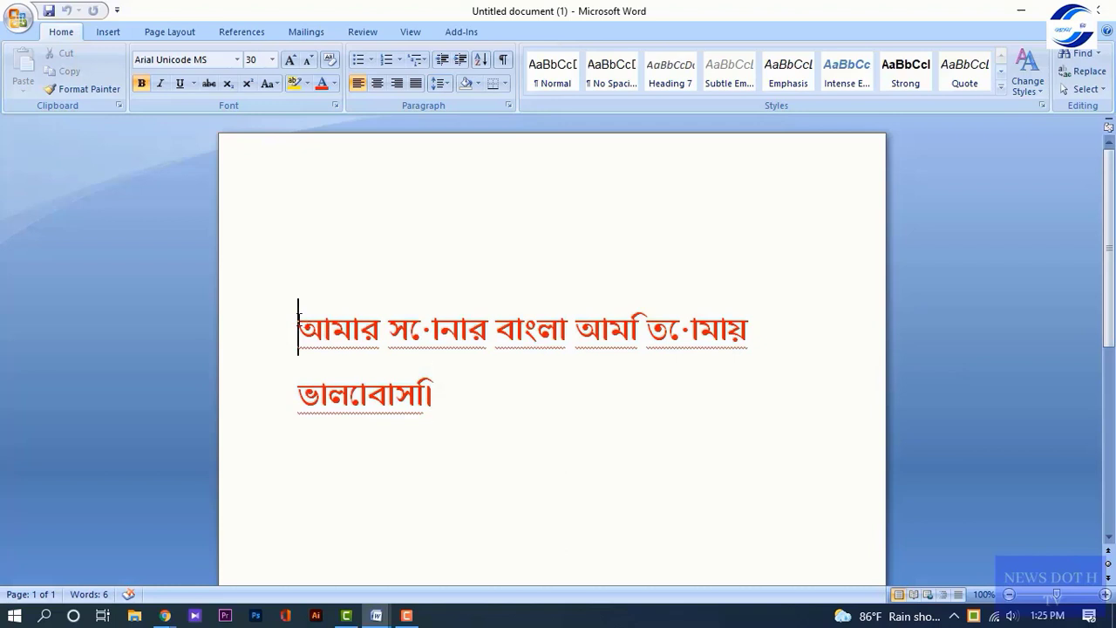
pyautogui.hotkey('ctrl', 'a')
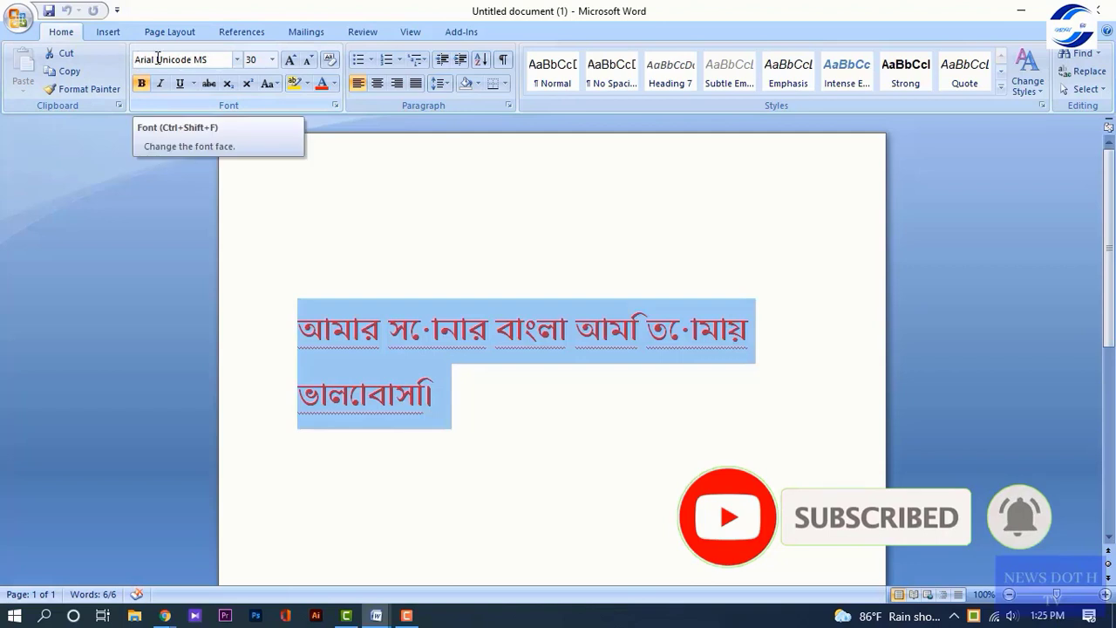
pyautogui.click(236, 59)
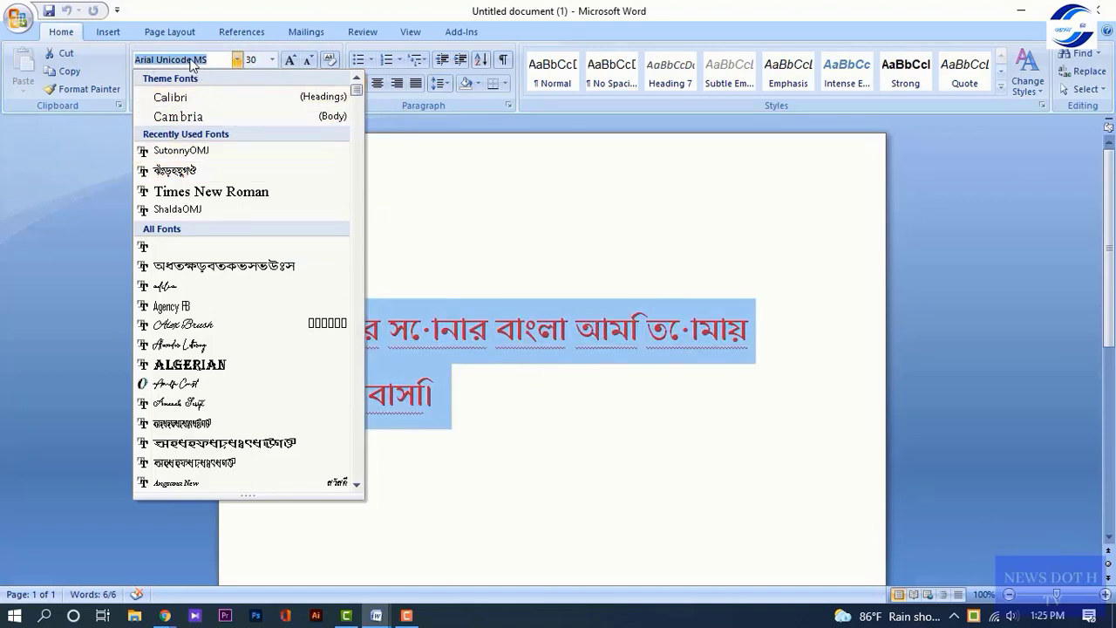
pyautogui.click(237, 155)
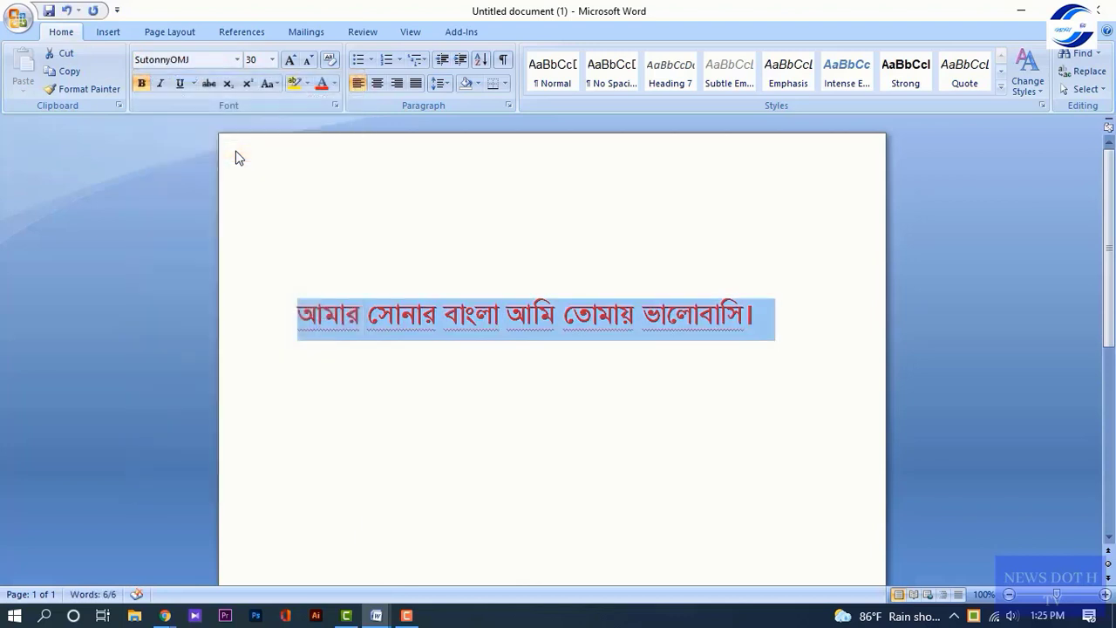
pyautogui.click(247, 274)
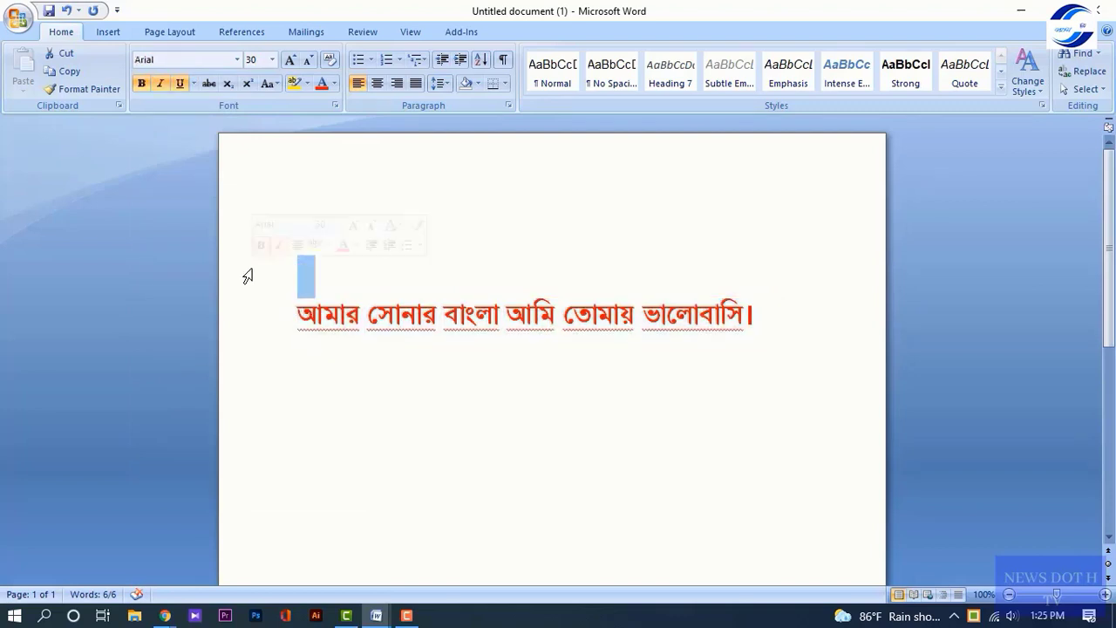
pyautogui.click(331, 277)
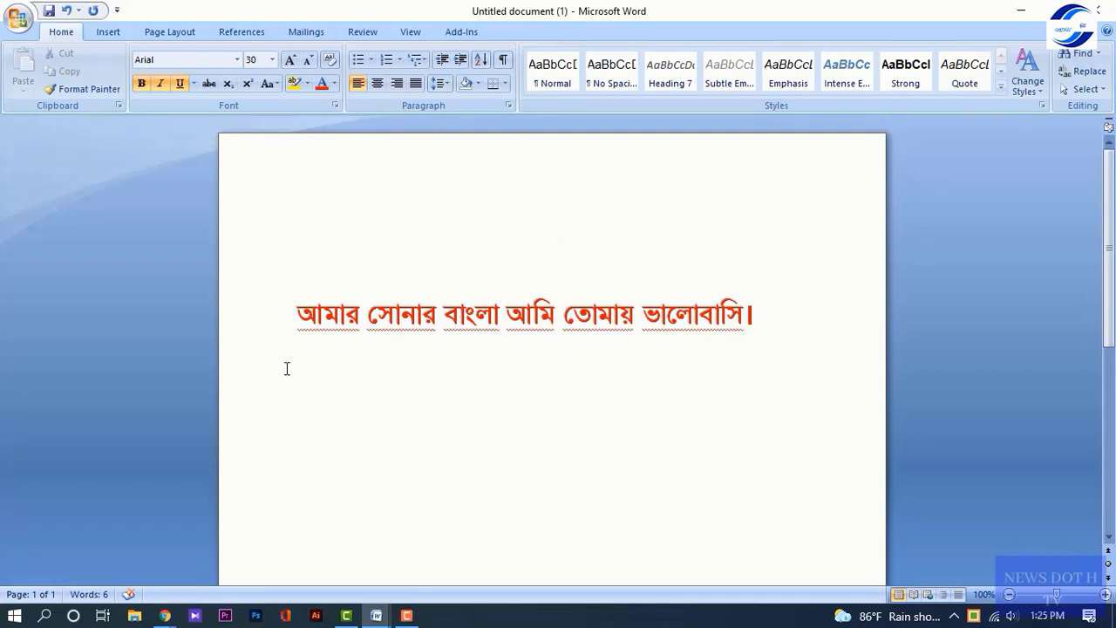
# Step: Change the text colour of the Bengali sentence to the standard blue
pyautogui.click(293, 318)
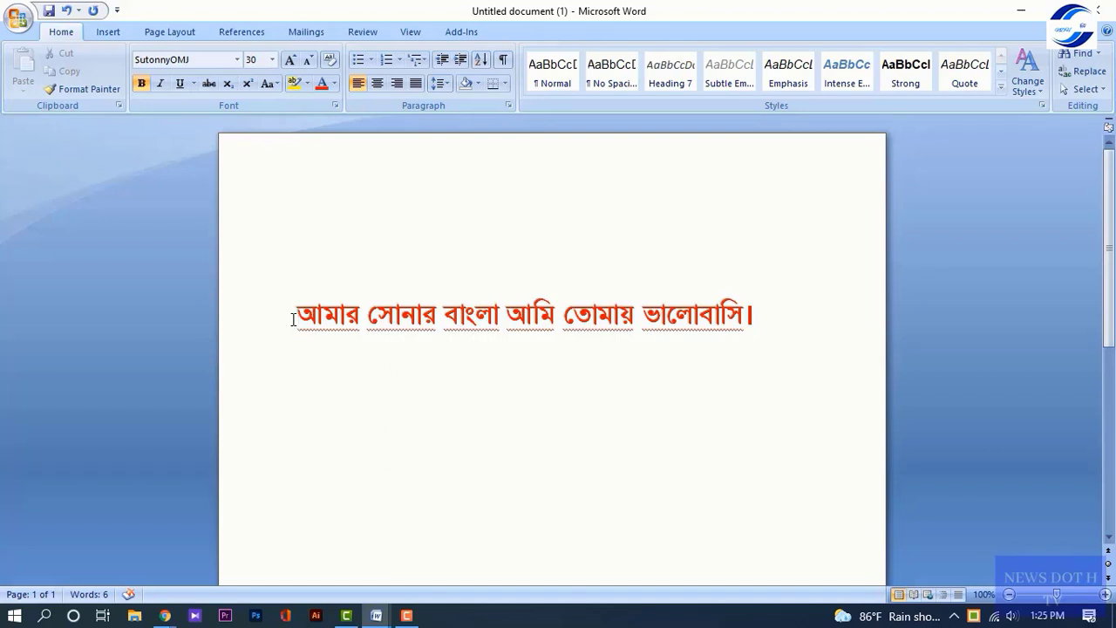
pyautogui.moveTo(299, 315); pyautogui.dragTo(810, 302)
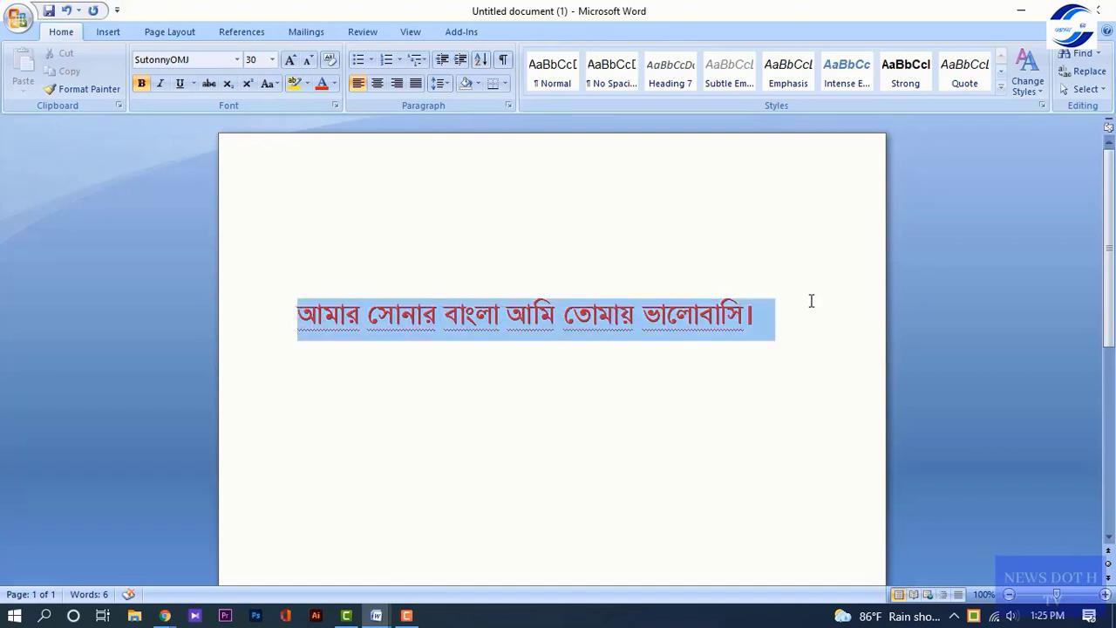
pyautogui.click(322, 86)
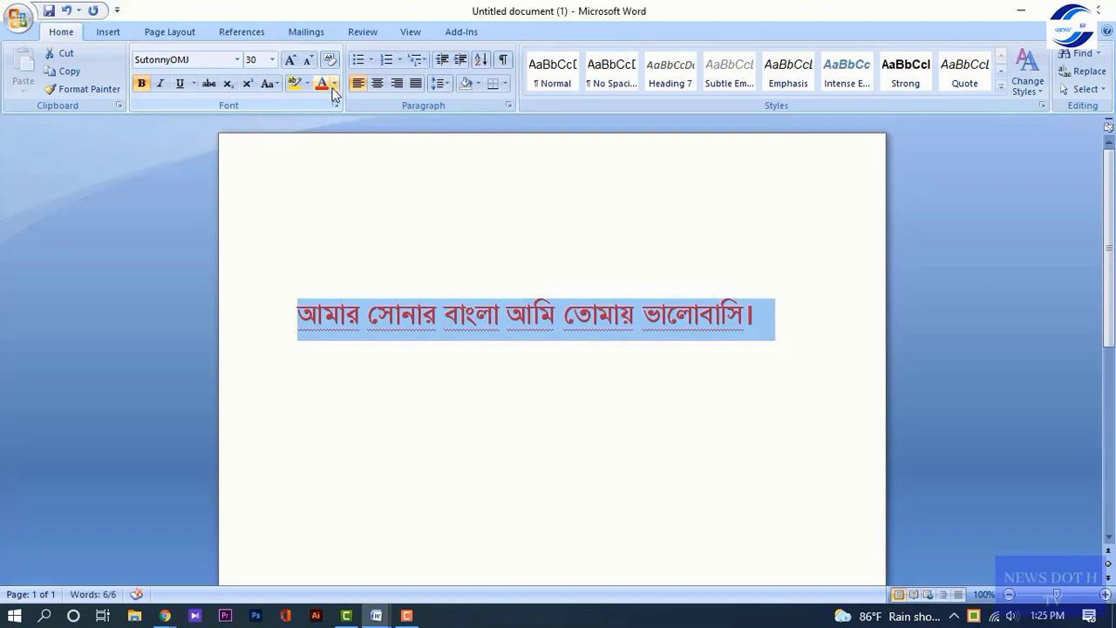
pyautogui.click(334, 83)
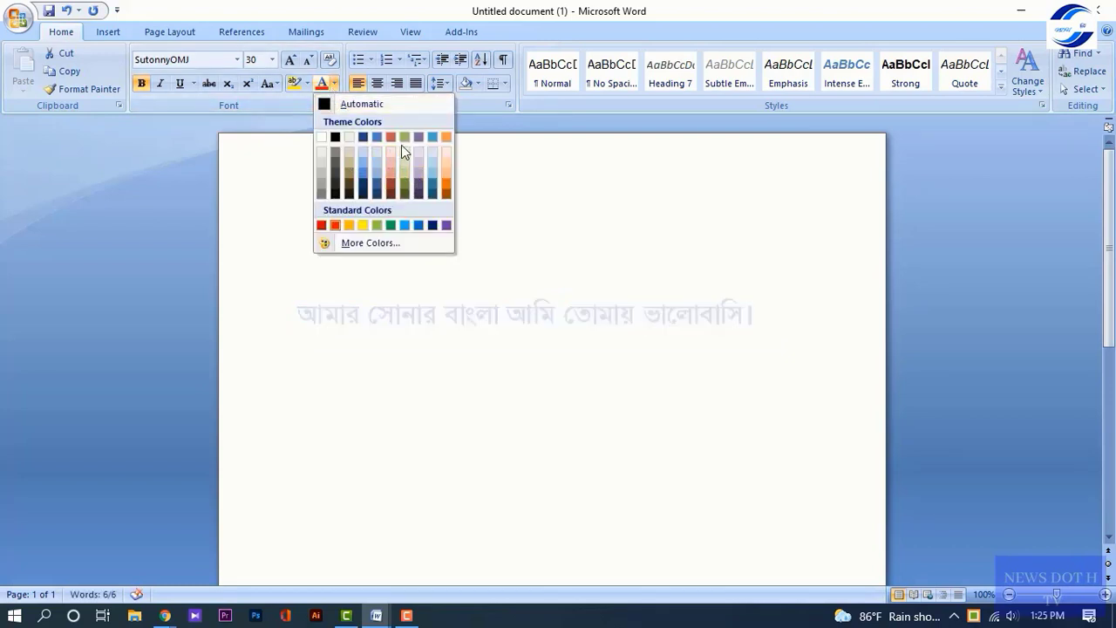
pyautogui.click(418, 225)
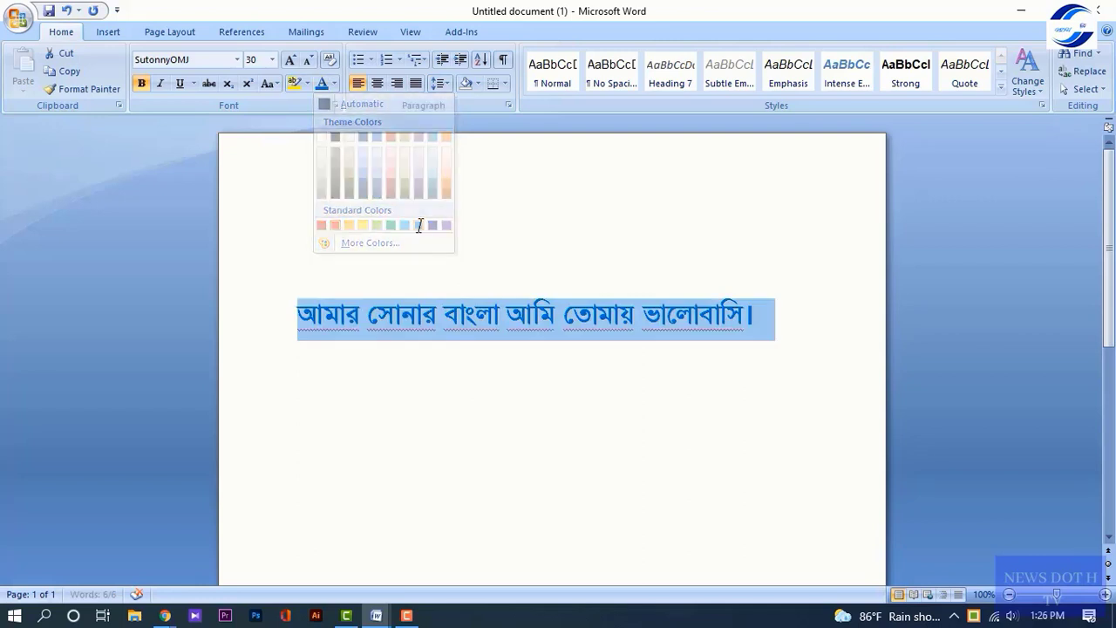
pyautogui.click(276, 282)
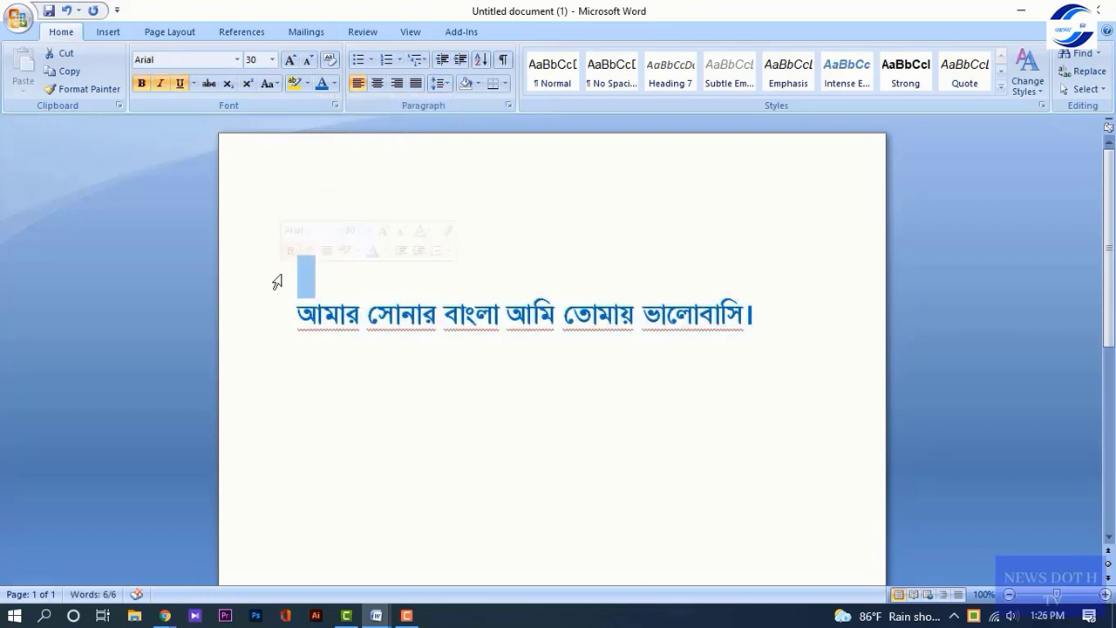
pyautogui.click(302, 319)
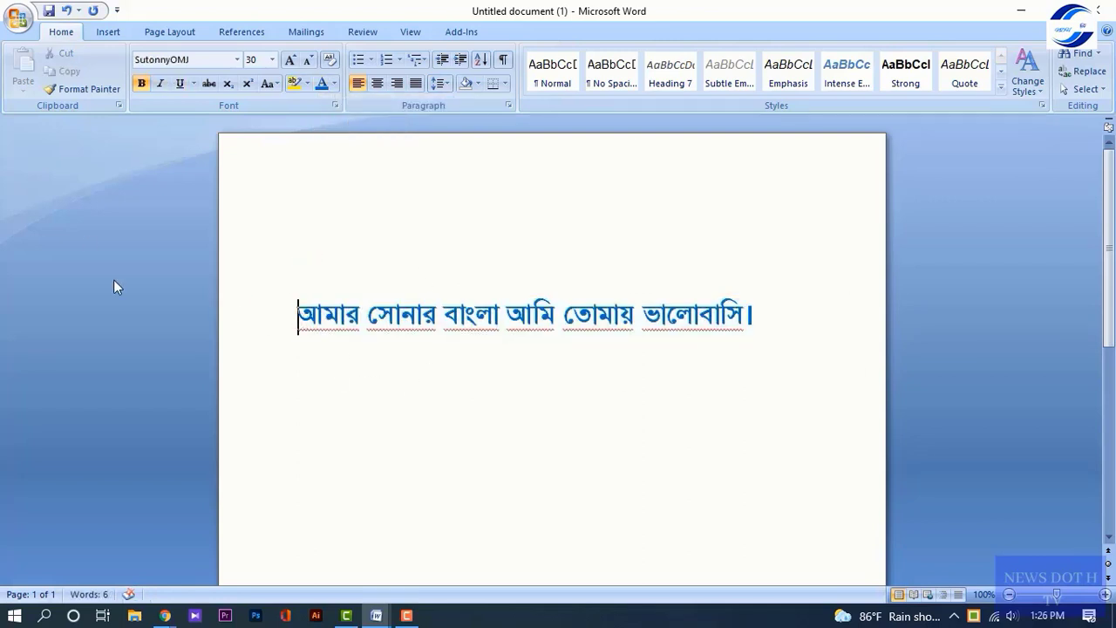